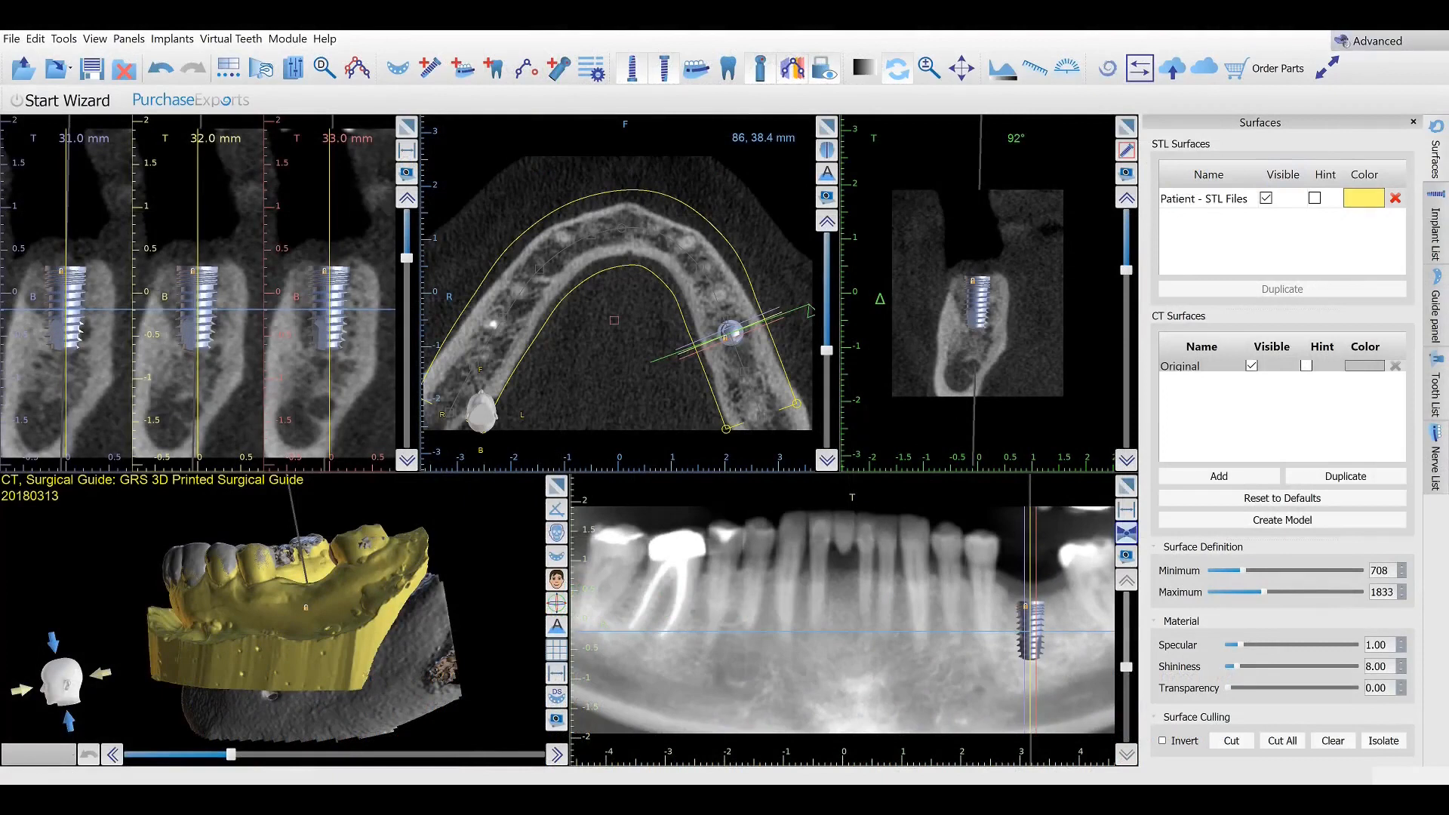
pyautogui.click(93, 39)
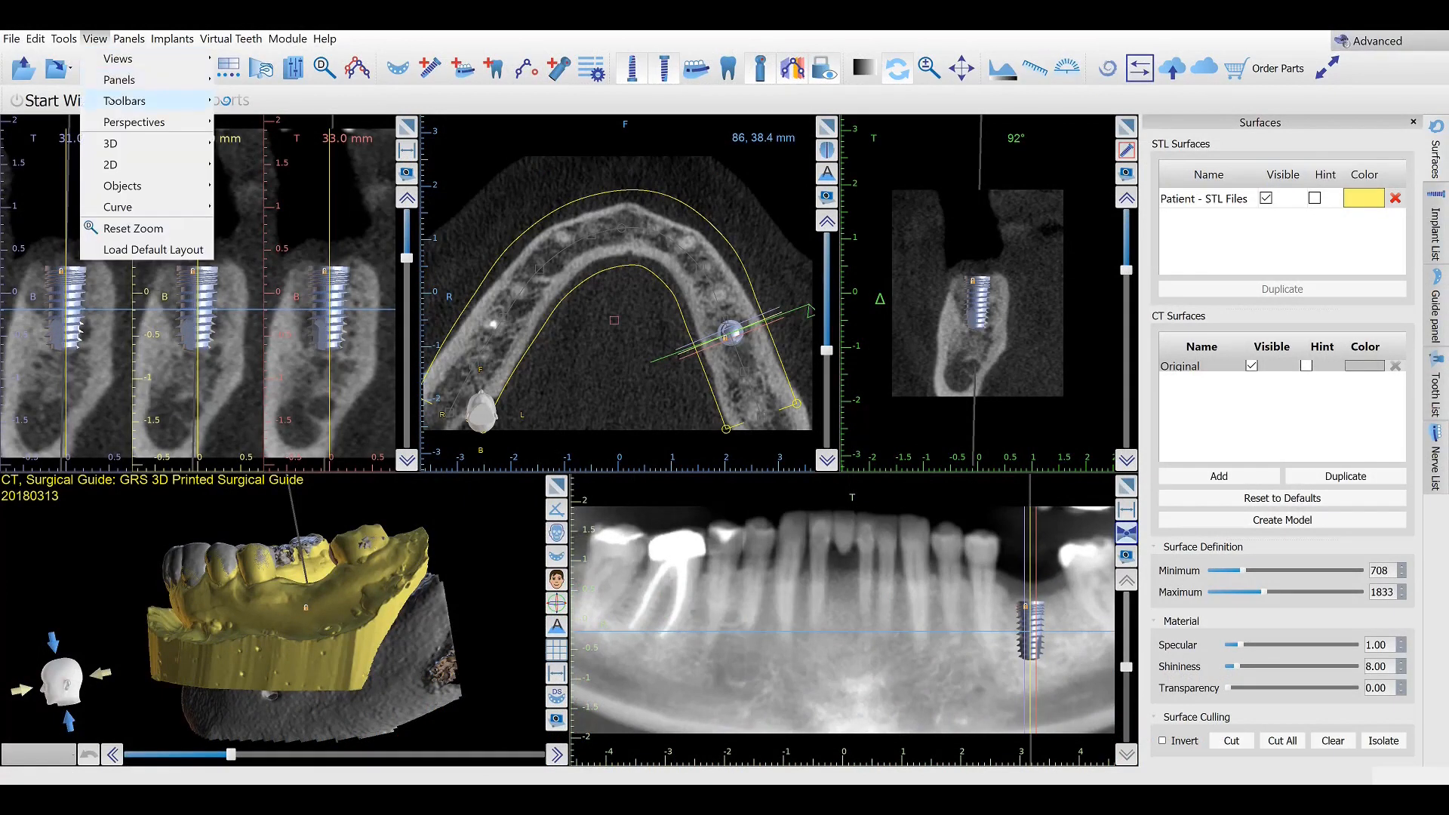
pyautogui.moveTo(121, 123)
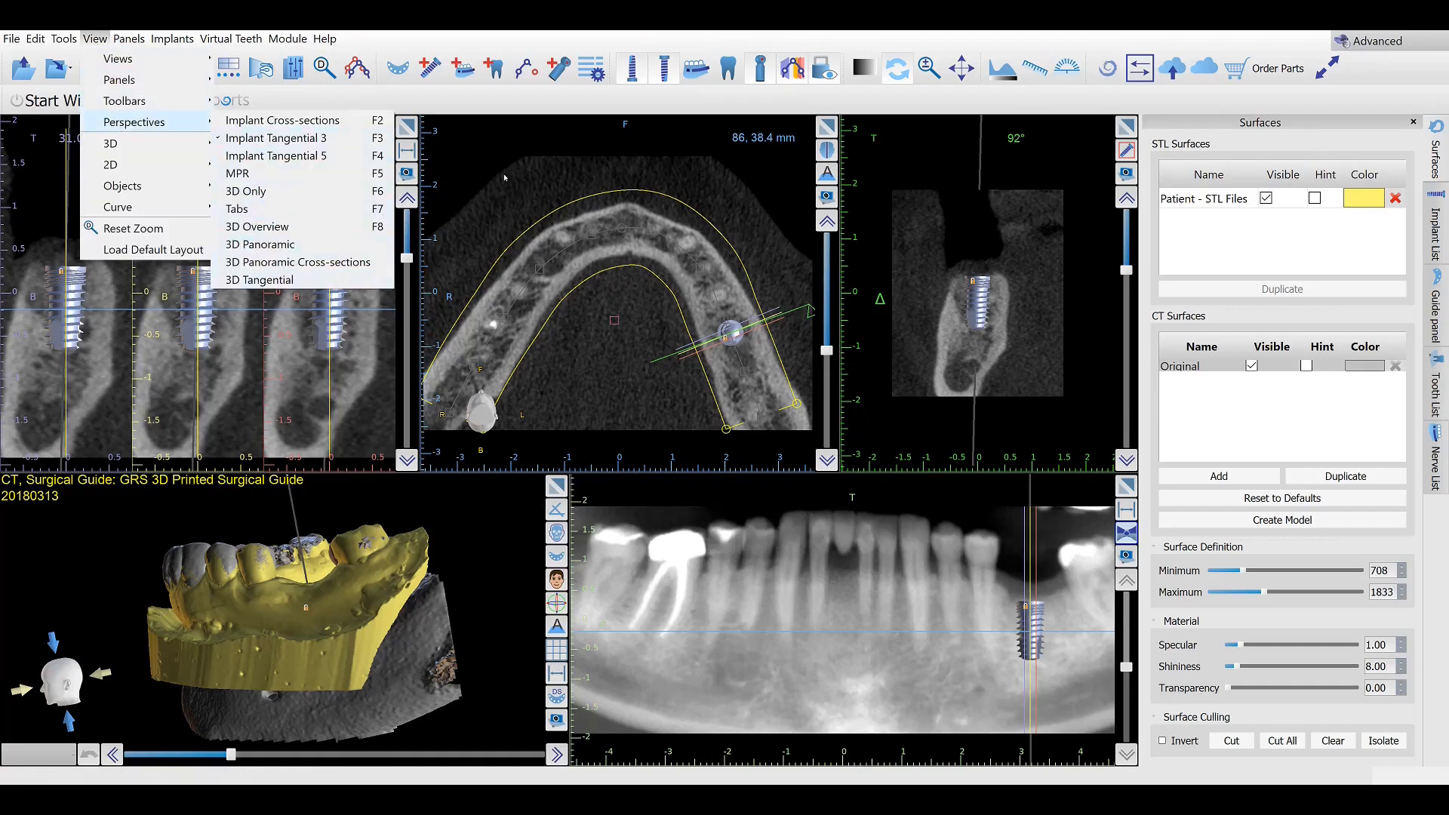
pyautogui.press('Escape')
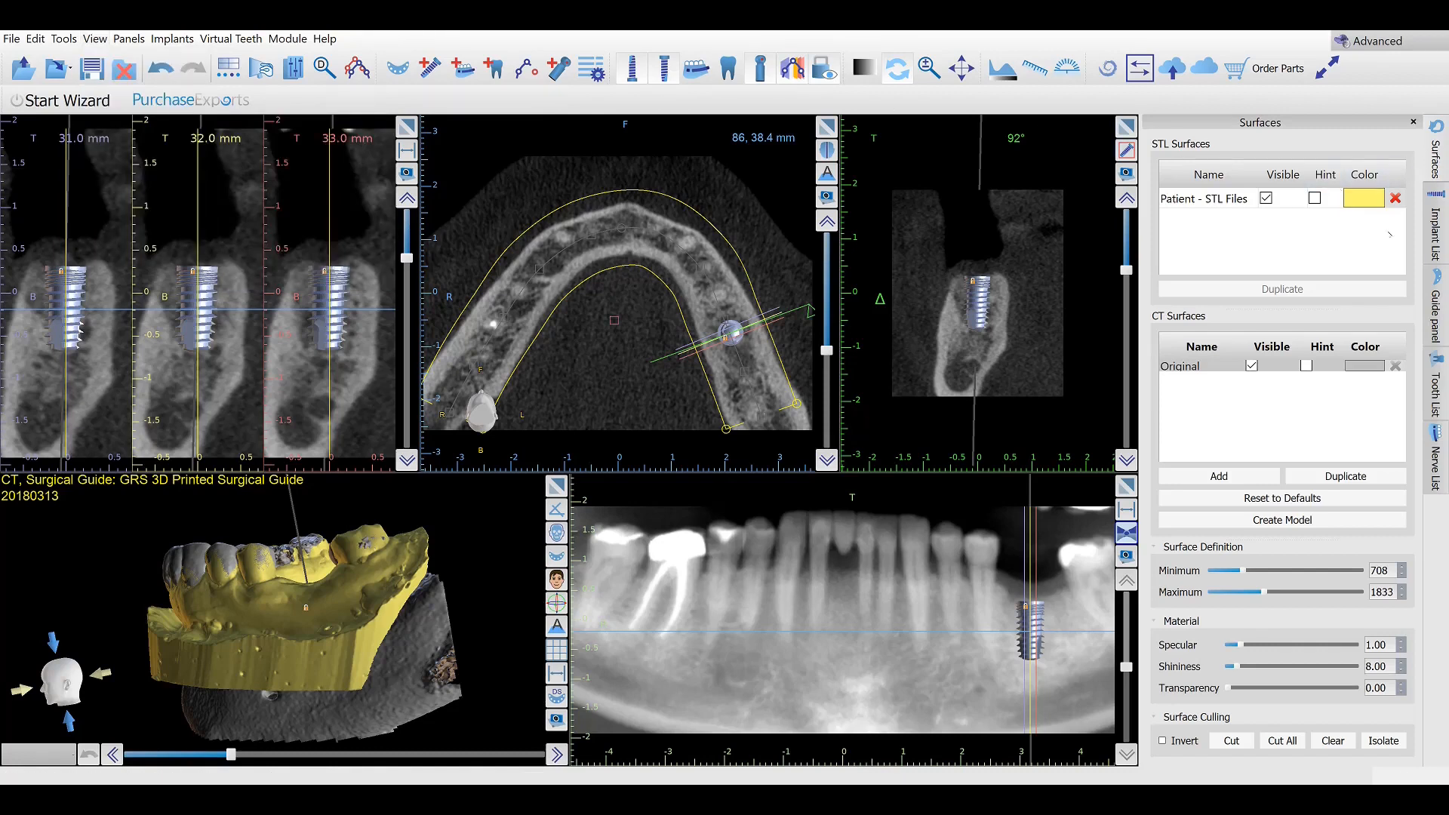
# Hide the Original CT surface and enlarge the 3D view to show only the patient model
pyautogui.click(1251, 365)
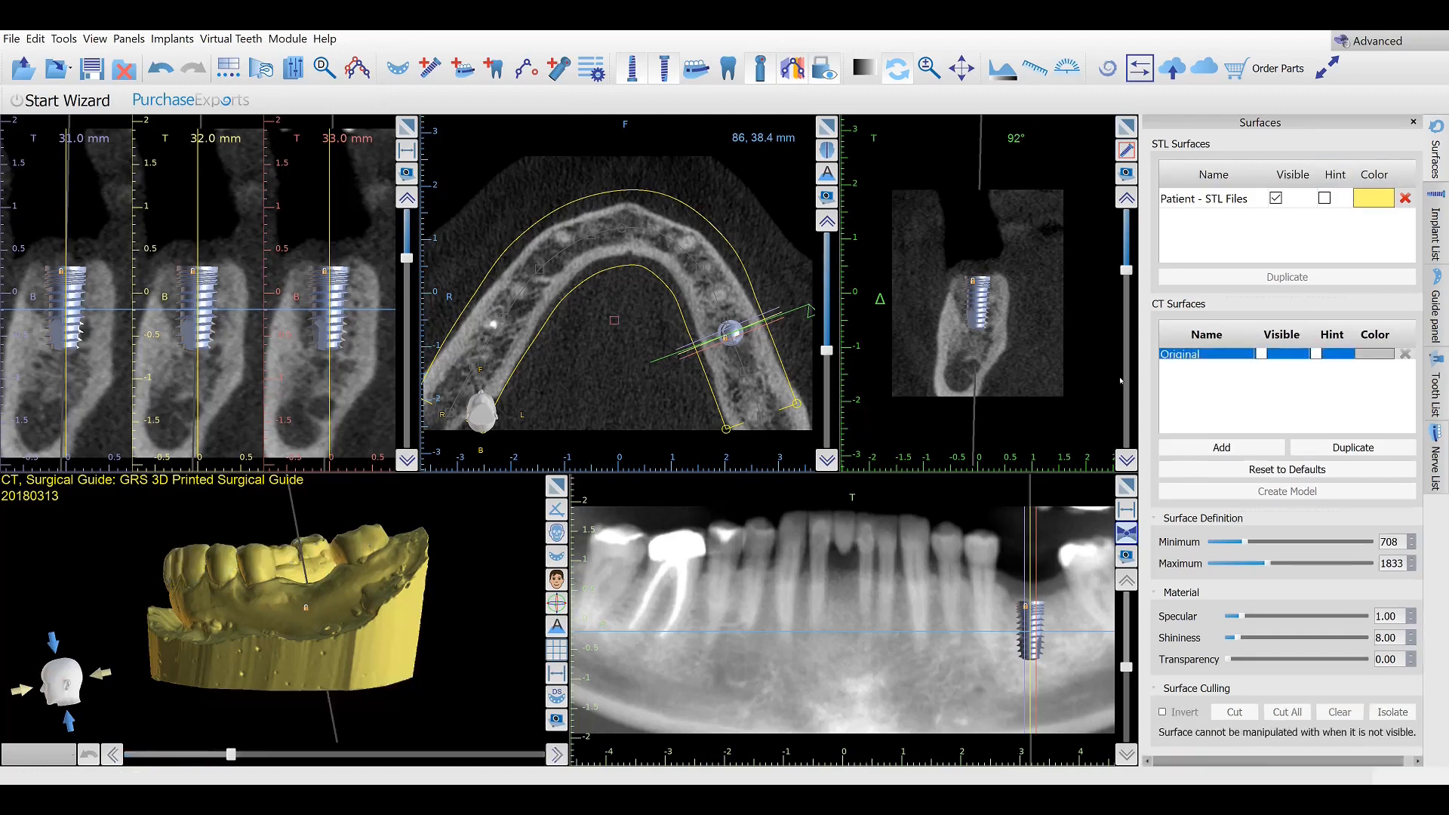
pyautogui.click(553, 486)
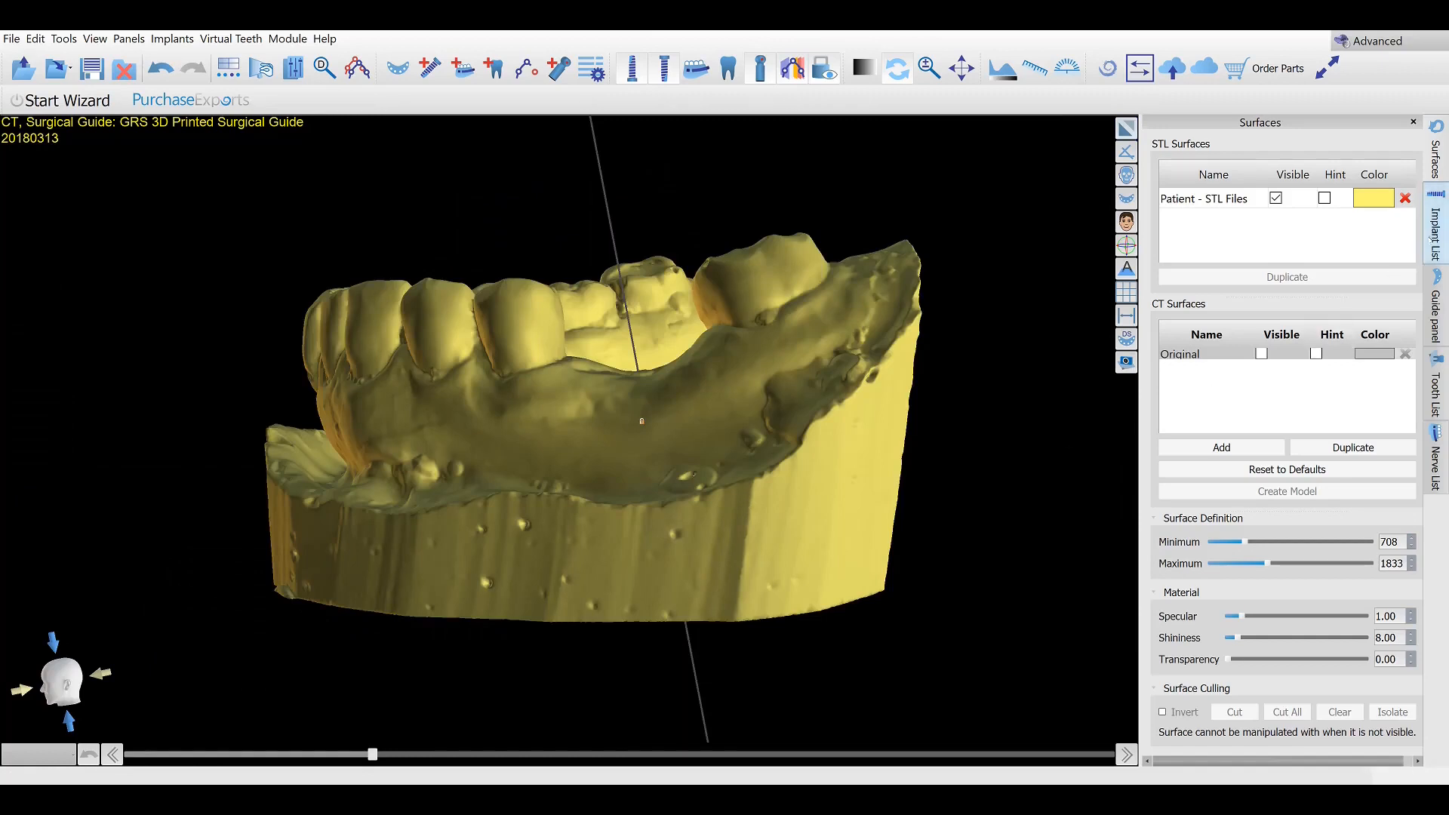
# Choose the GRS Regular Body Surgical Guide Ring Kit as the drill kit for the implants
pyautogui.click(1430, 241)
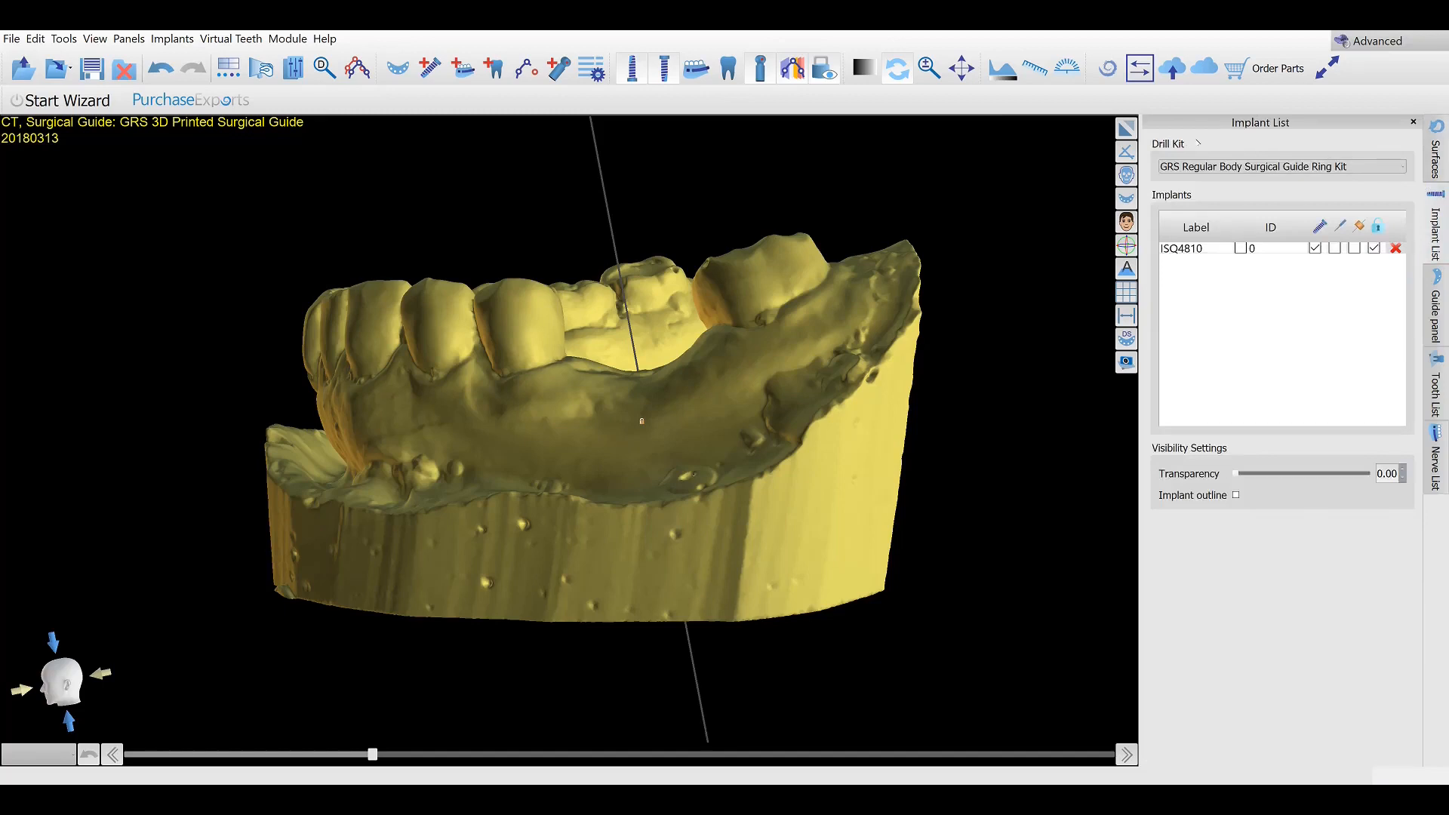
pyautogui.click(1263, 167)
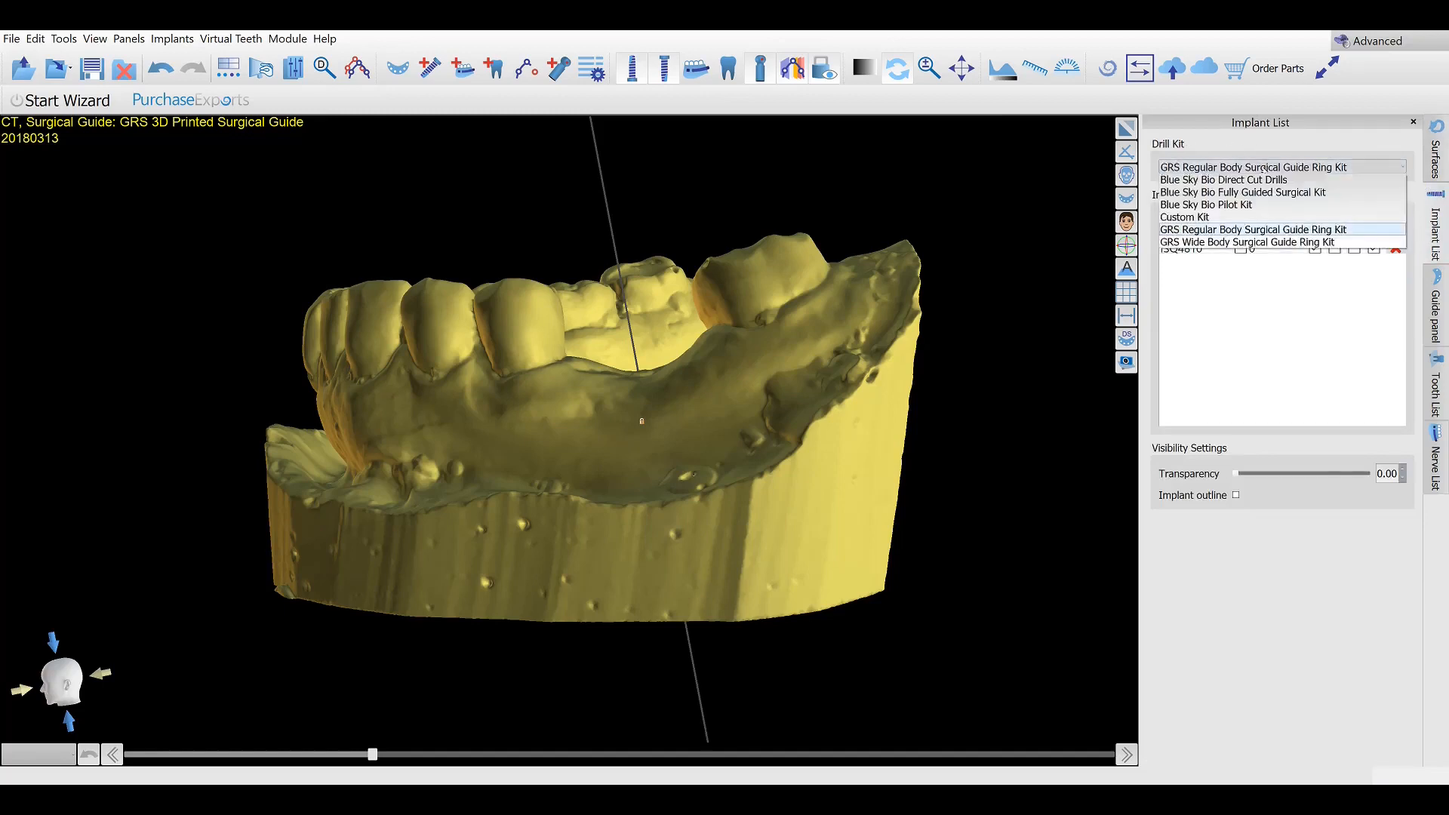
pyautogui.click(1292, 230)
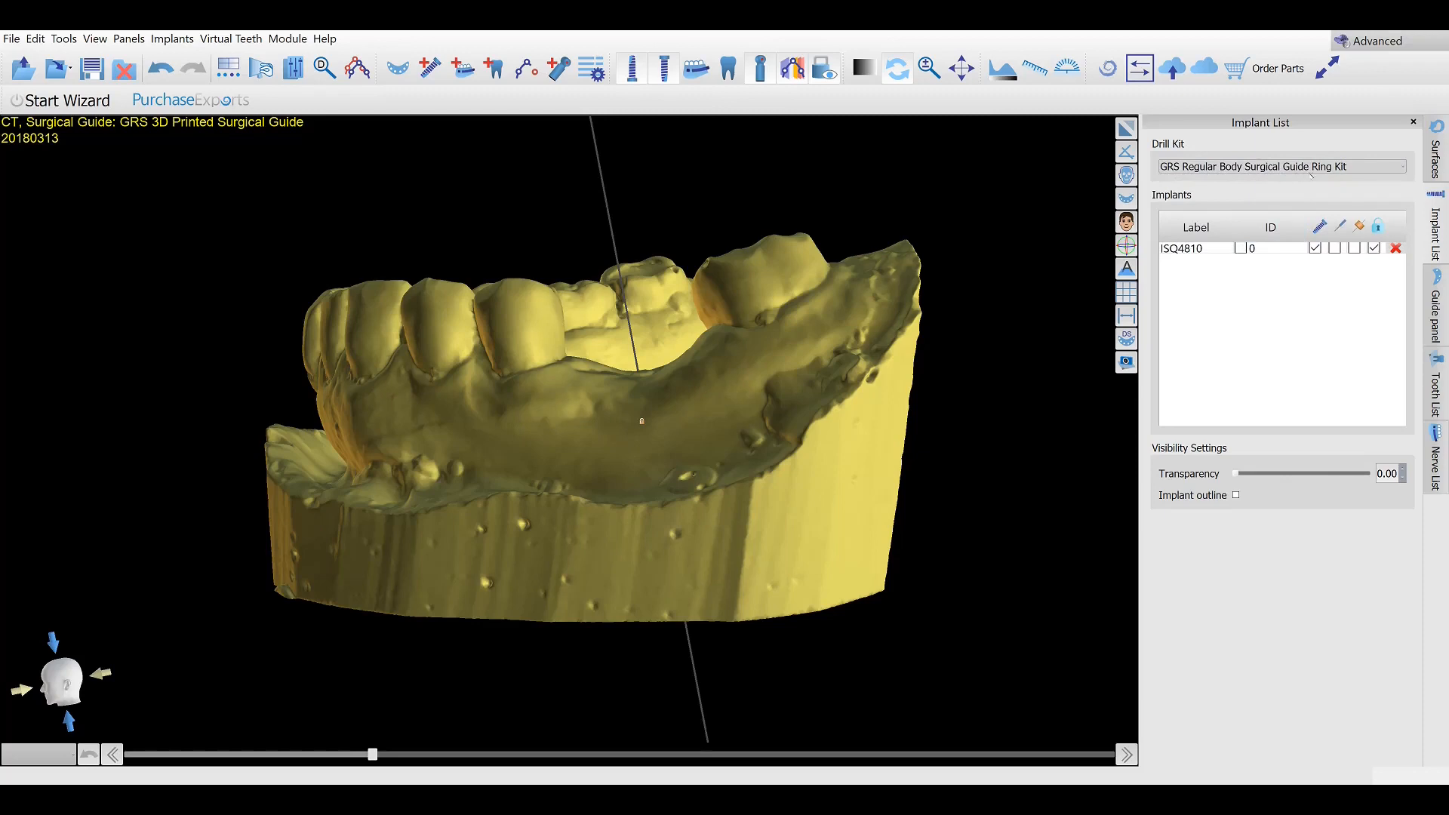
# Show the guide tube of implant ISQ4810 and check its position over the gum from several angles
pyautogui.click(1205, 248)
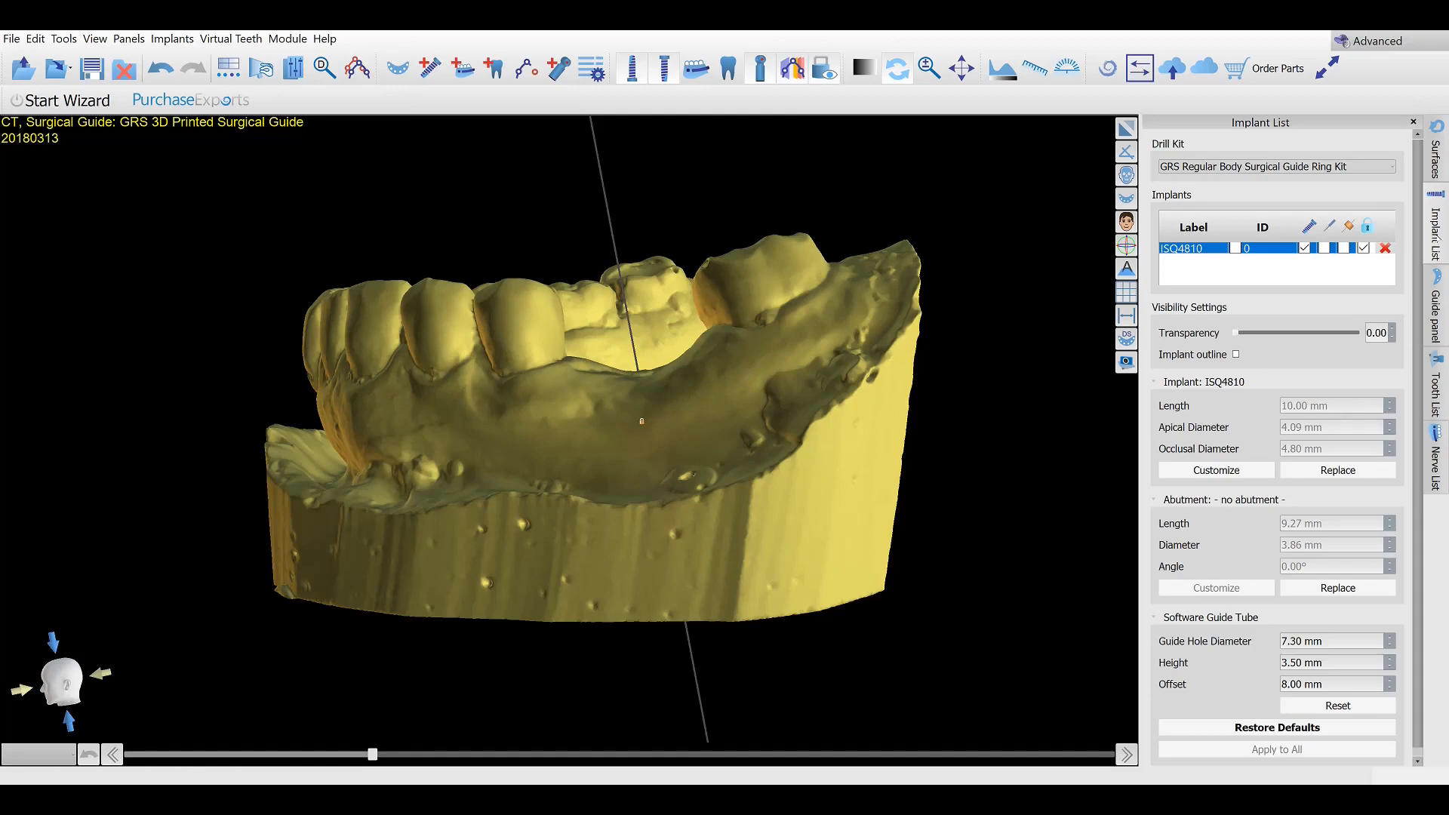
pyautogui.click(1348, 227)
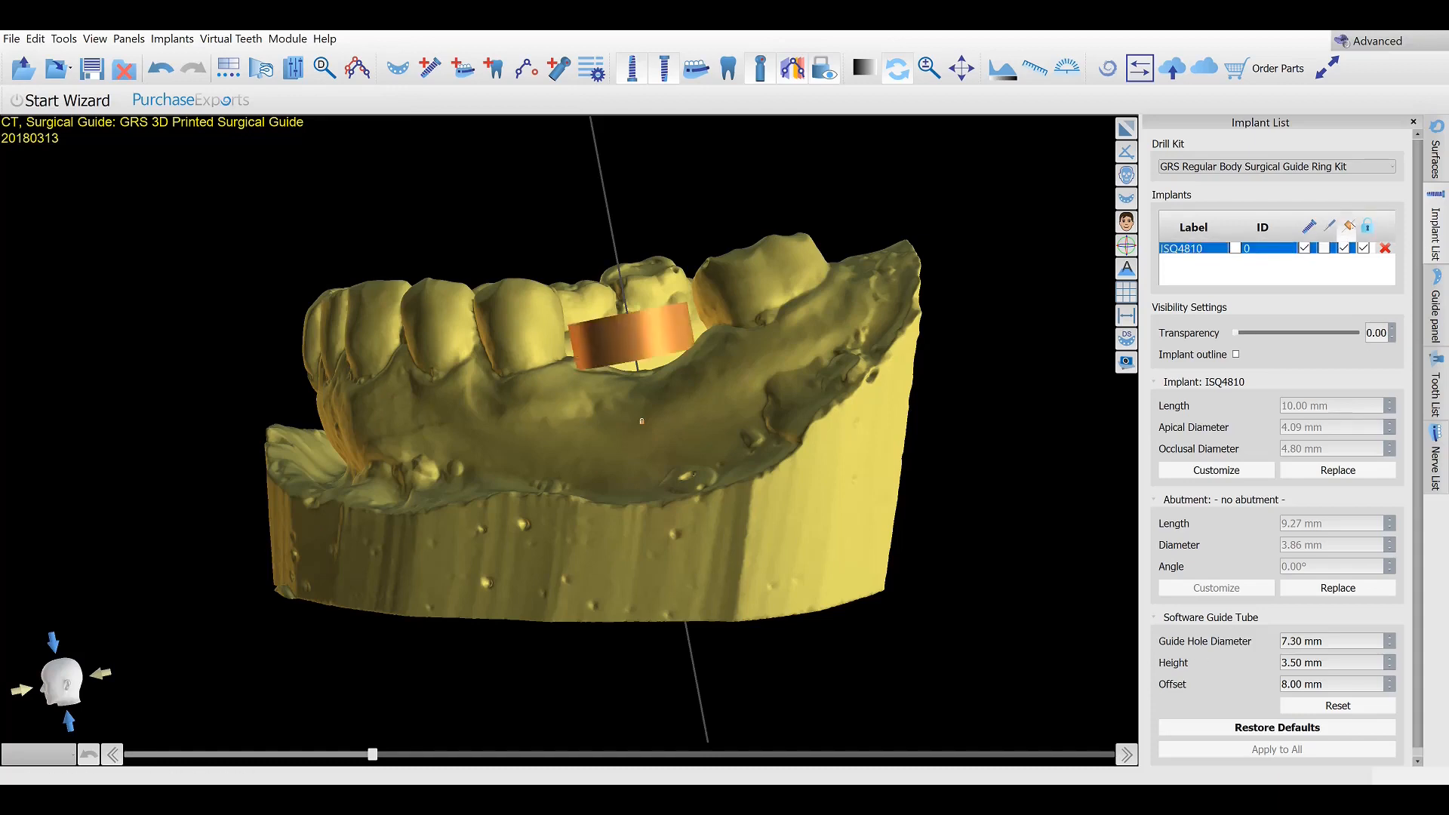
pyautogui.click(442, 386)
pyautogui.moveTo(442, 344); pyautogui.dragTo(607, 422)
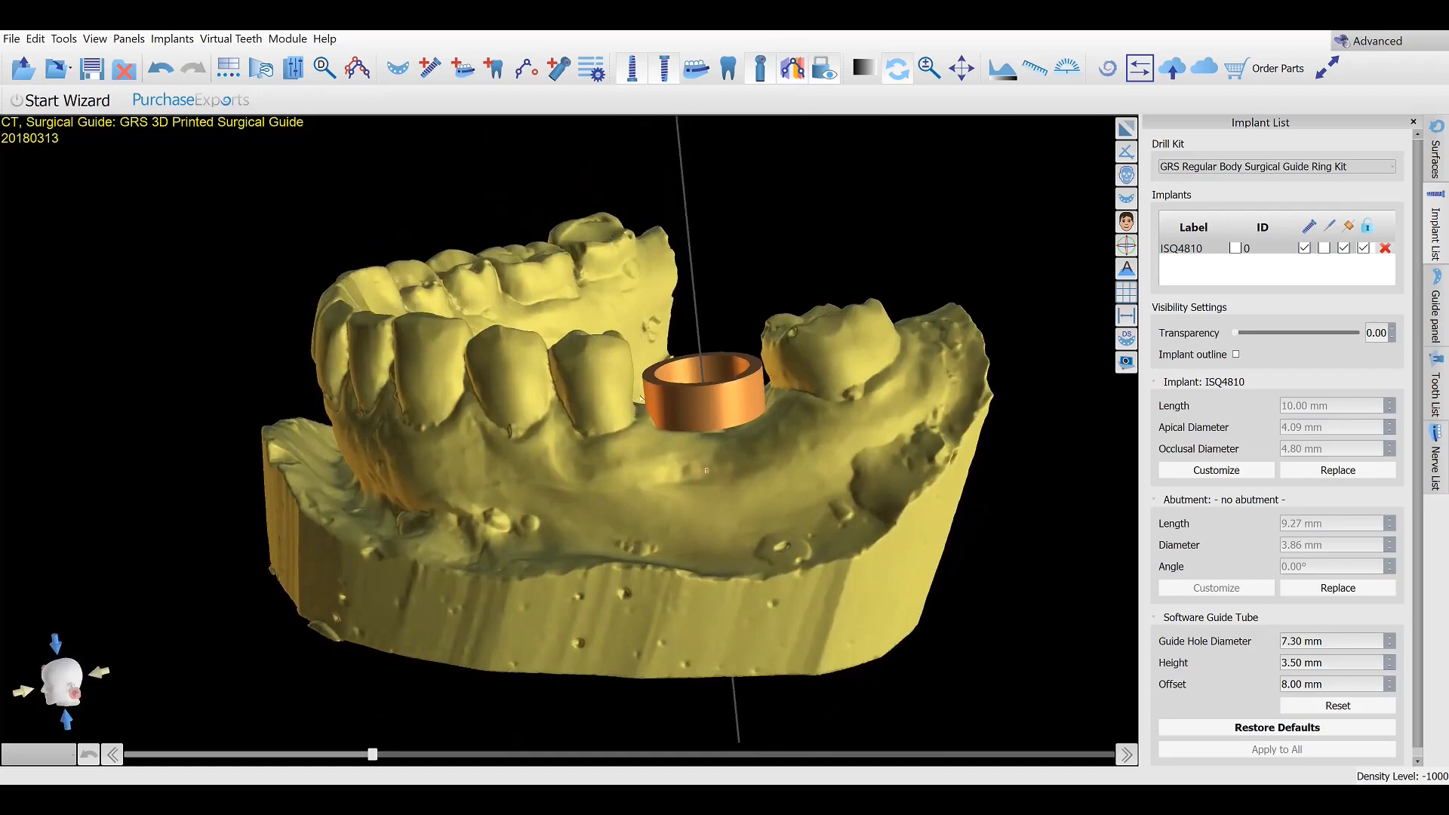
pyautogui.moveTo(817, 417); pyautogui.dragTo(568, 474)
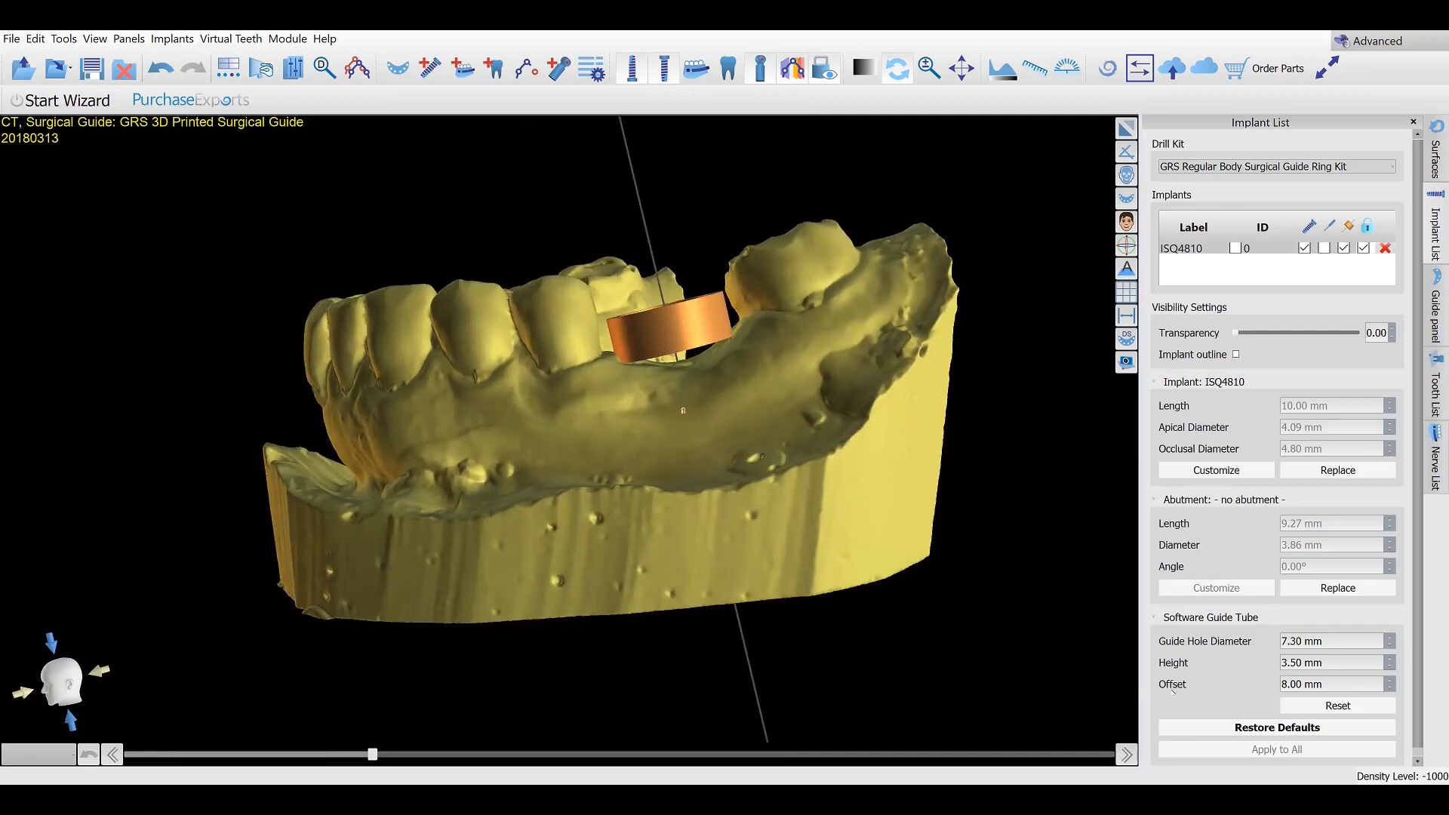
# Try a guide tube offset of 9 mm for the implant, and return it to 8 mm
pyautogui.click(1389, 679)
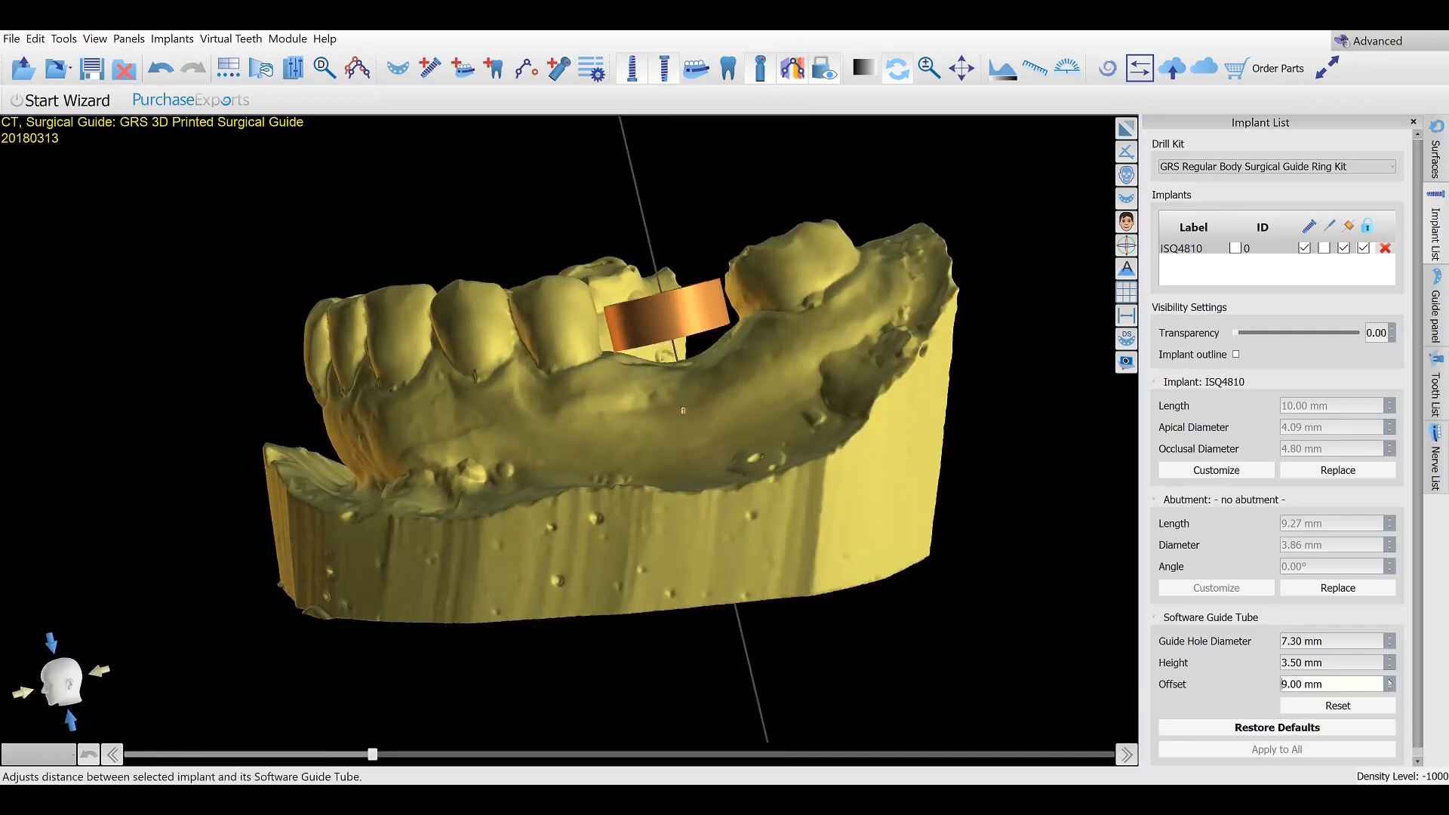
pyautogui.click(1390, 680)
pyautogui.click(1389, 687)
pyautogui.click(1390, 688)
pyautogui.moveTo(929, 551); pyautogui.dragTo(900, 570)
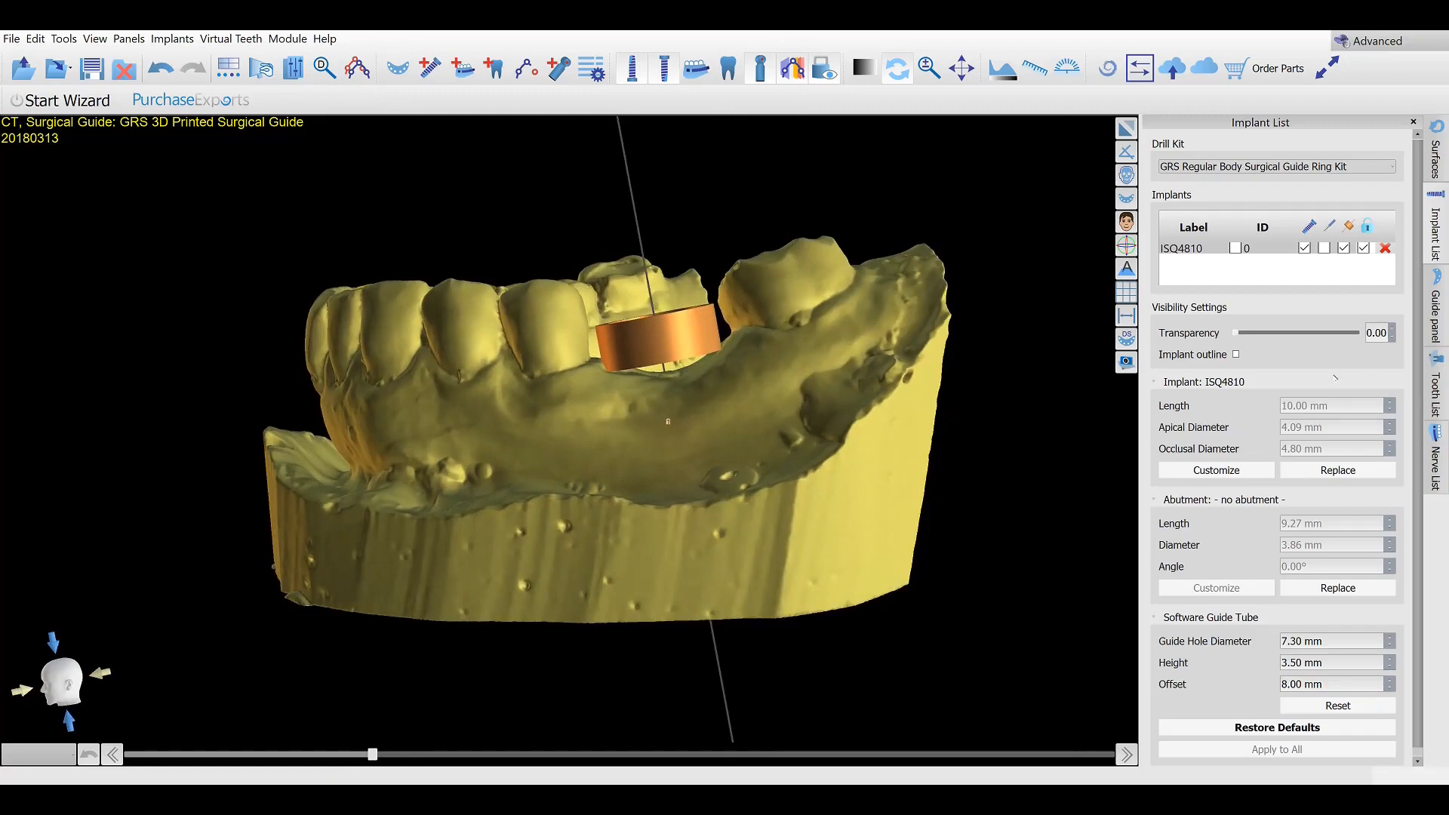
# Draw the surgical guide curve along the outer gum from the rear molar past the guide tube, and up the front tooth
pyautogui.click(1435, 317)
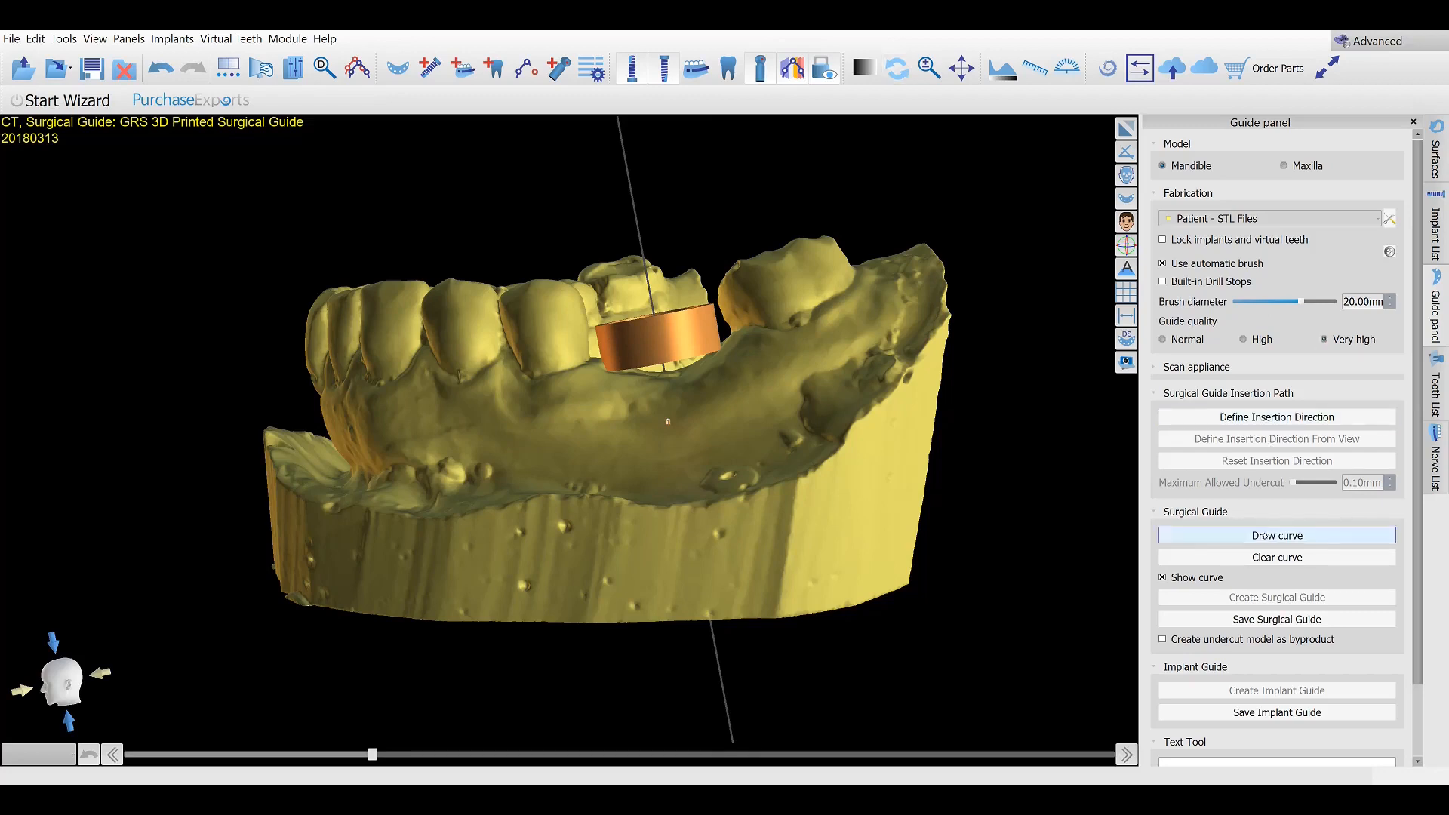
pyautogui.click(1235, 532)
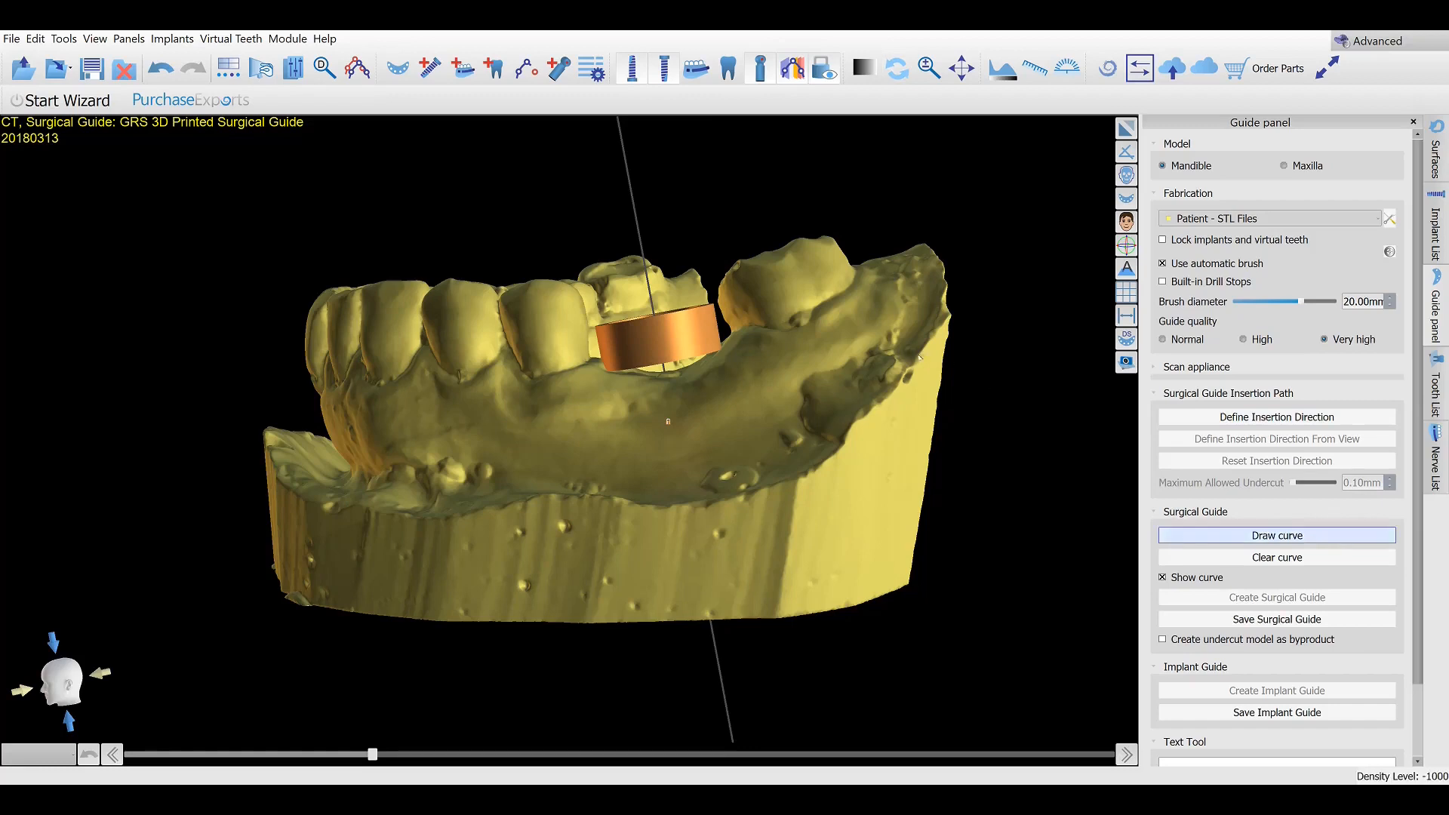
pyautogui.click(849, 321)
pyautogui.click(768, 383)
pyautogui.click(679, 410)
pyautogui.click(574, 415)
pyautogui.click(464, 409)
pyautogui.click(395, 398)
pyautogui.moveTo(395, 397); pyautogui.dragTo(494, 419, button='right')
pyautogui.click(480, 335)
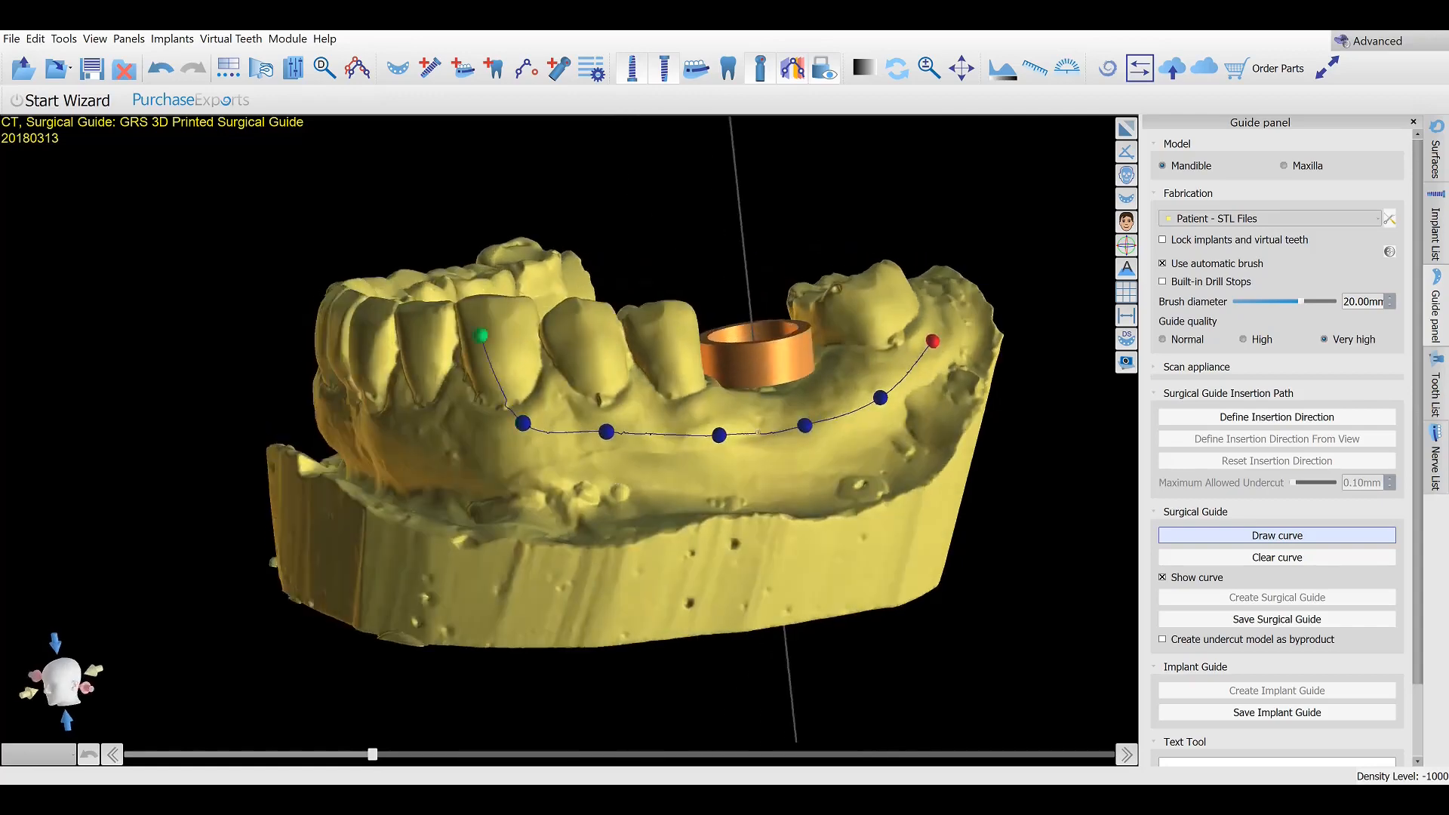
pyautogui.click(468, 304)
# Continue the guide curve down the inner side of the front tooth and back along the inner gum
pyautogui.moveTo(897, 493); pyautogui.dragTo(458, 320, button='right')
pyautogui.click(462, 310)
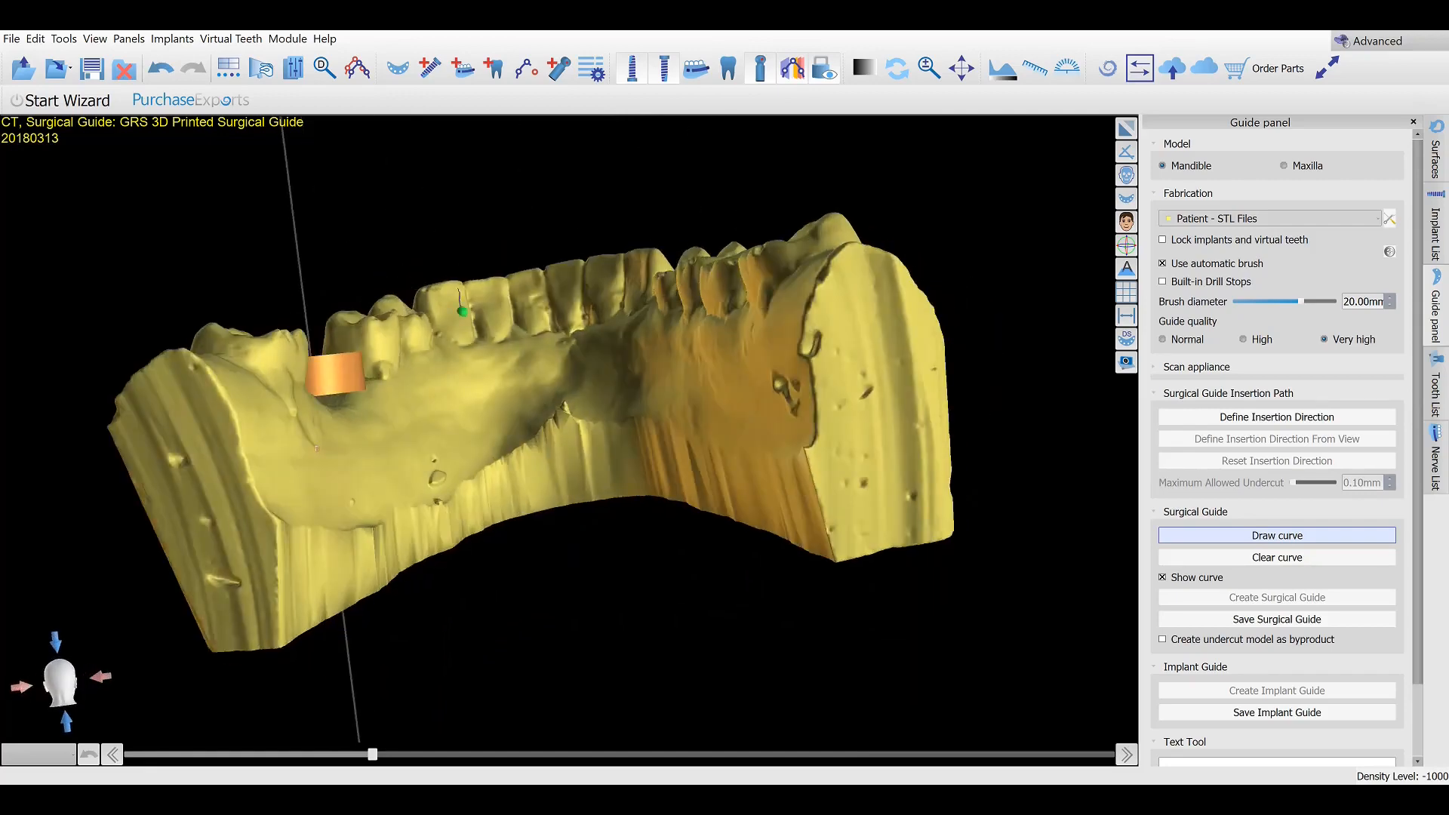
pyautogui.click(454, 370)
pyautogui.moveTo(558, 566); pyautogui.dragTo(448, 479, button='right')
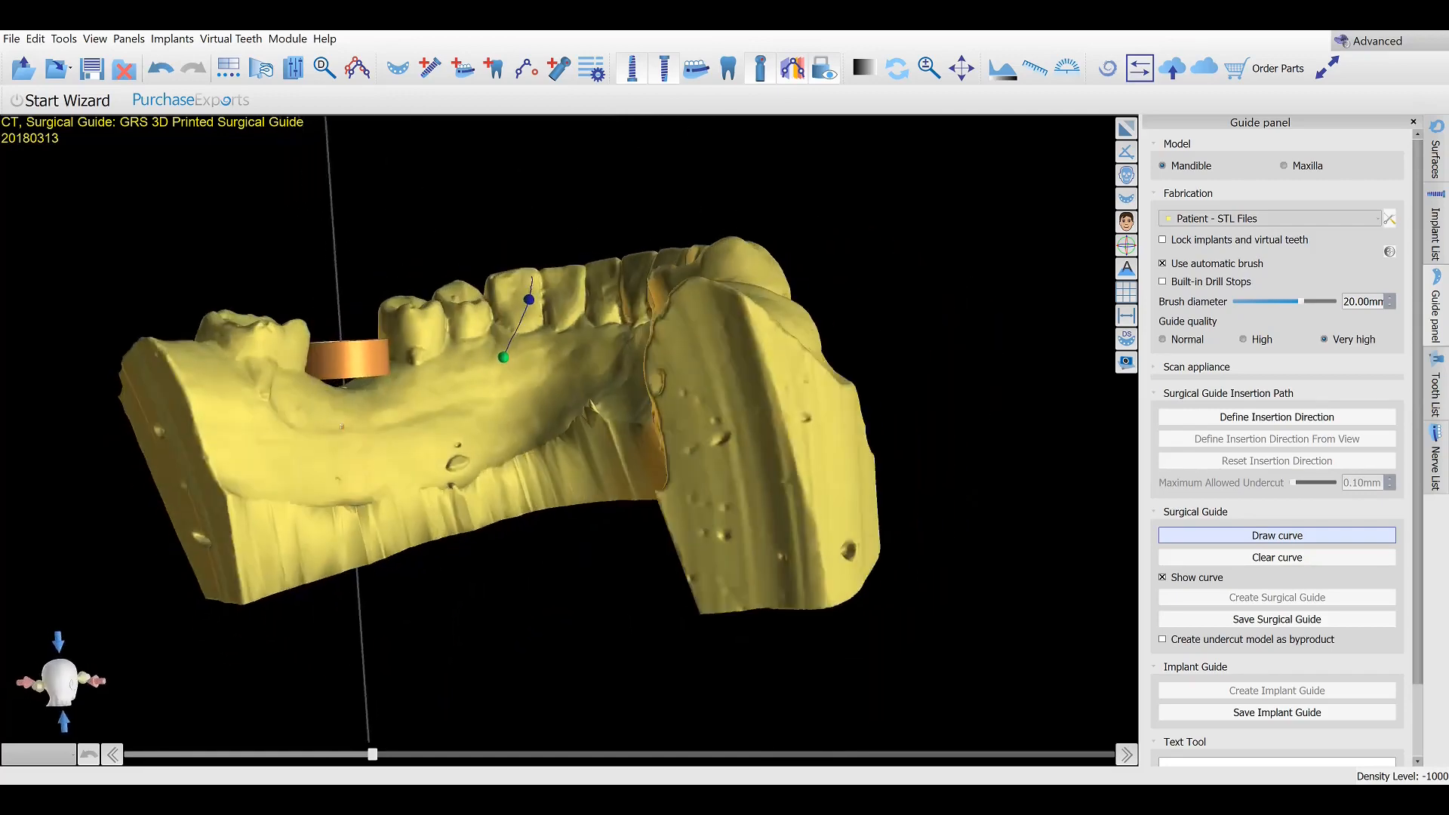
pyautogui.click(474, 385)
pyautogui.click(416, 410)
pyautogui.moveTo(642, 412); pyautogui.dragTo(477, 486, button='right')
pyautogui.click(392, 401)
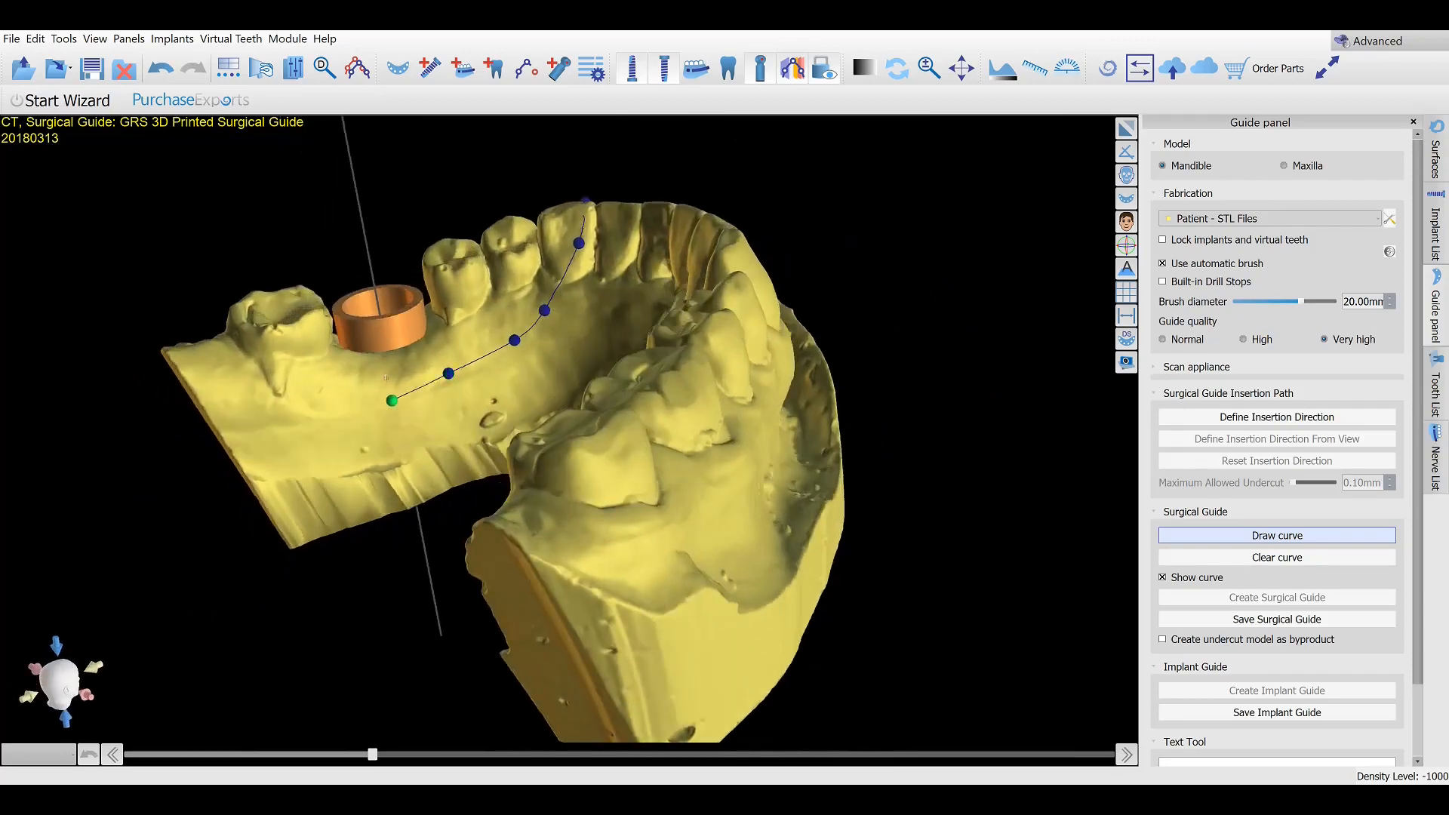
# Carry the guide curve along the inner gum and over the rear molar, closing it at its starting point
pyautogui.click(334, 392)
pyautogui.click(293, 360)
pyautogui.click(270, 332)
pyautogui.click(254, 311)
pyautogui.click(246, 302)
pyautogui.moveTo(352, 567); pyautogui.dragTo(1006, 443)
pyautogui.click(738, 481)
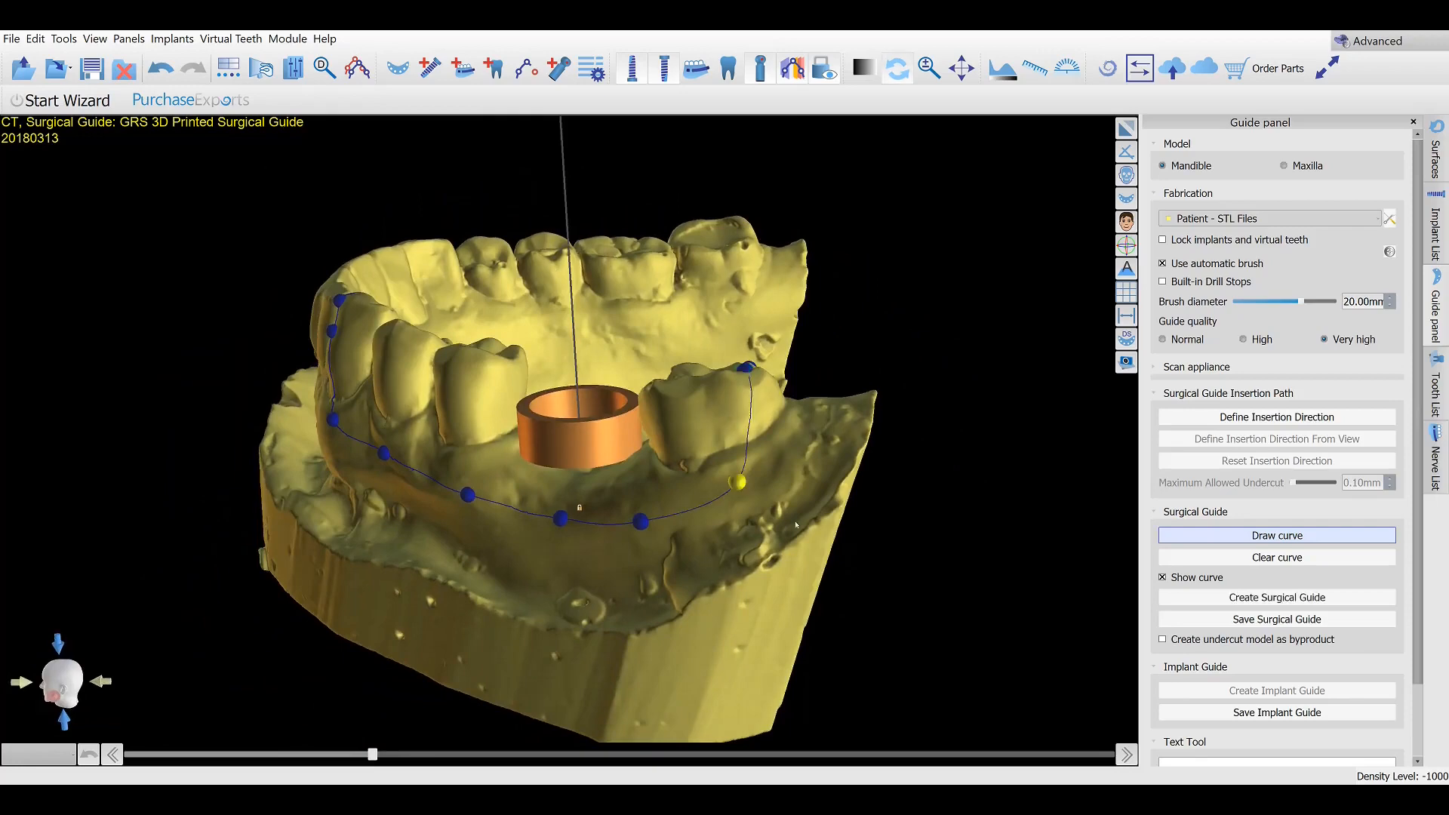
# Adjust the guide curve's control points beside the rear molar and below the front teeth on the outer side
pyautogui.moveTo(762, 642); pyautogui.dragTo(701, 485)
pyautogui.moveTo(846, 308); pyautogui.dragTo(818, 303)
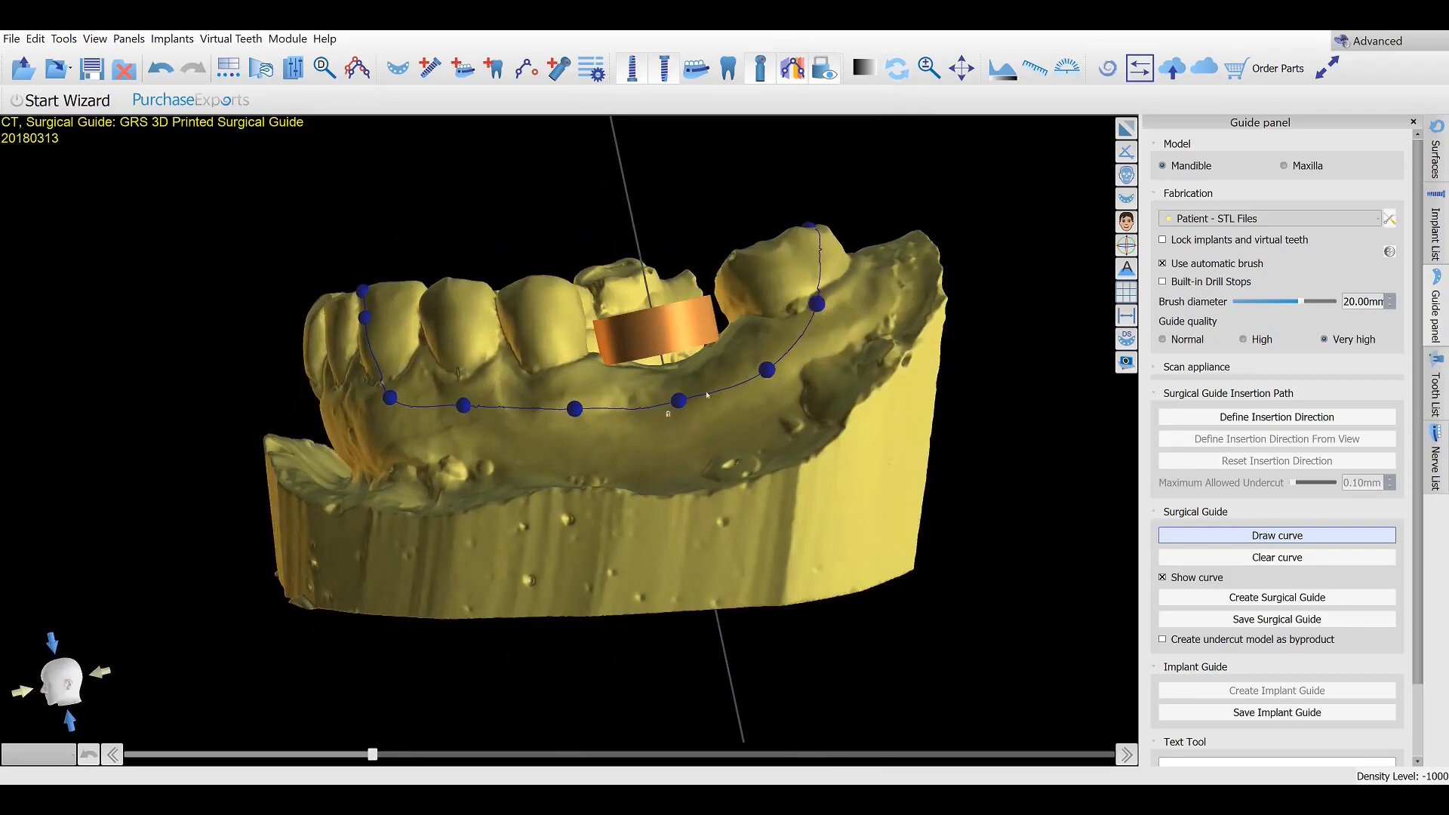
pyautogui.moveTo(664, 437); pyautogui.dragTo(643, 485)
pyautogui.moveTo(467, 414); pyautogui.dragTo(485, 406)
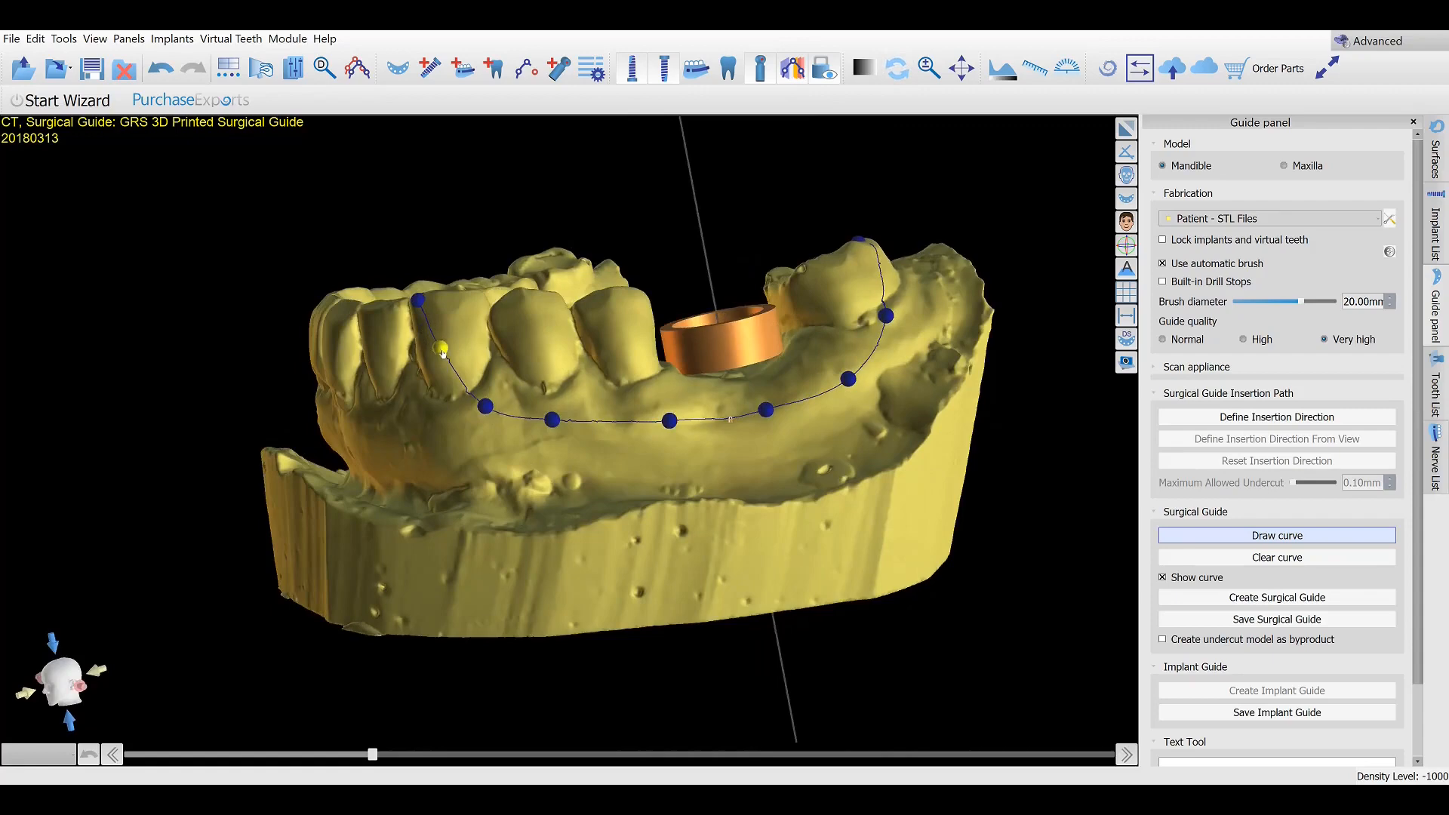
pyautogui.moveTo(444, 352); pyautogui.dragTo(340, 351)
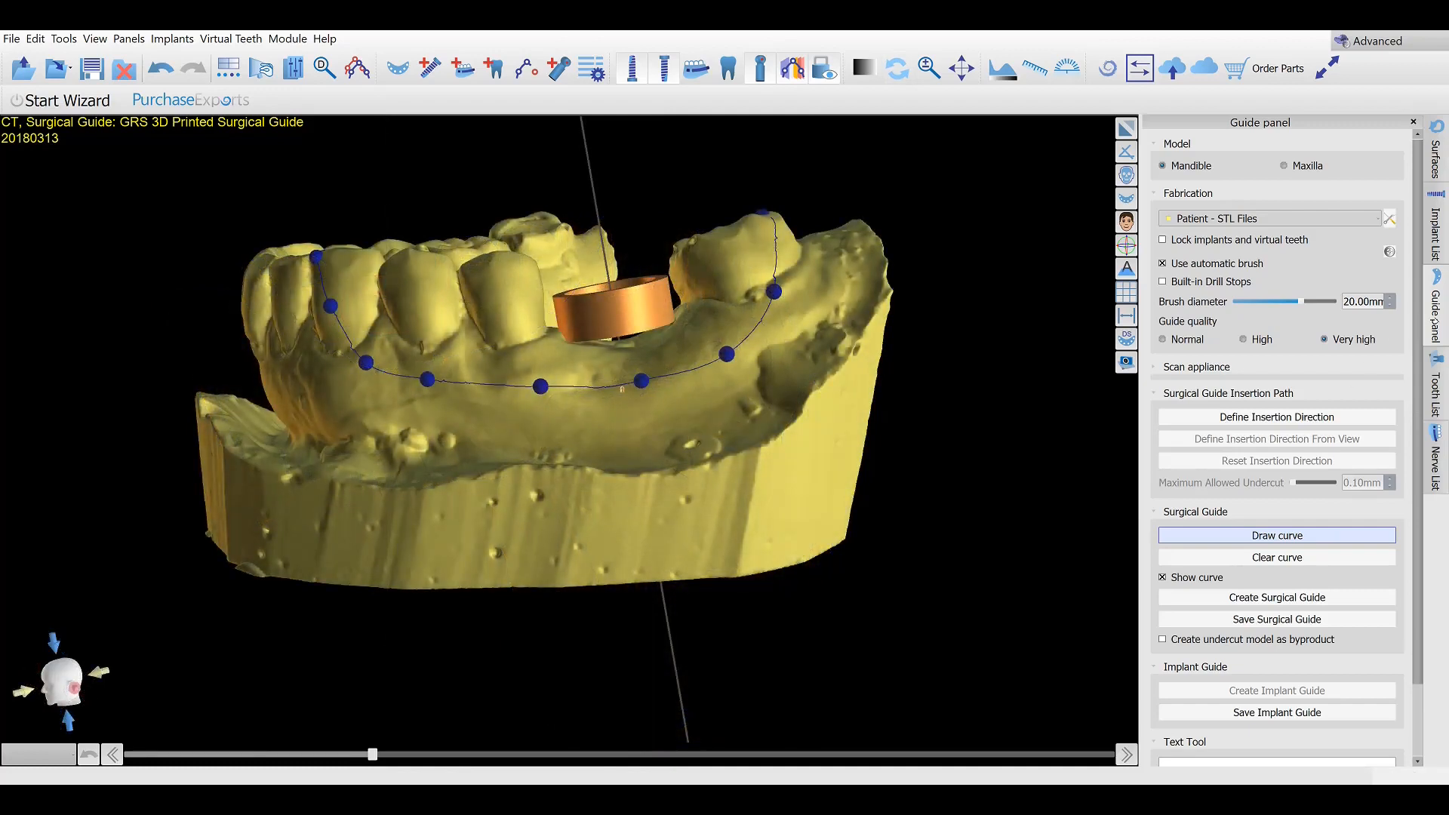
# Clear the guide curve and undo the clearing
pyautogui.click(1318, 559)
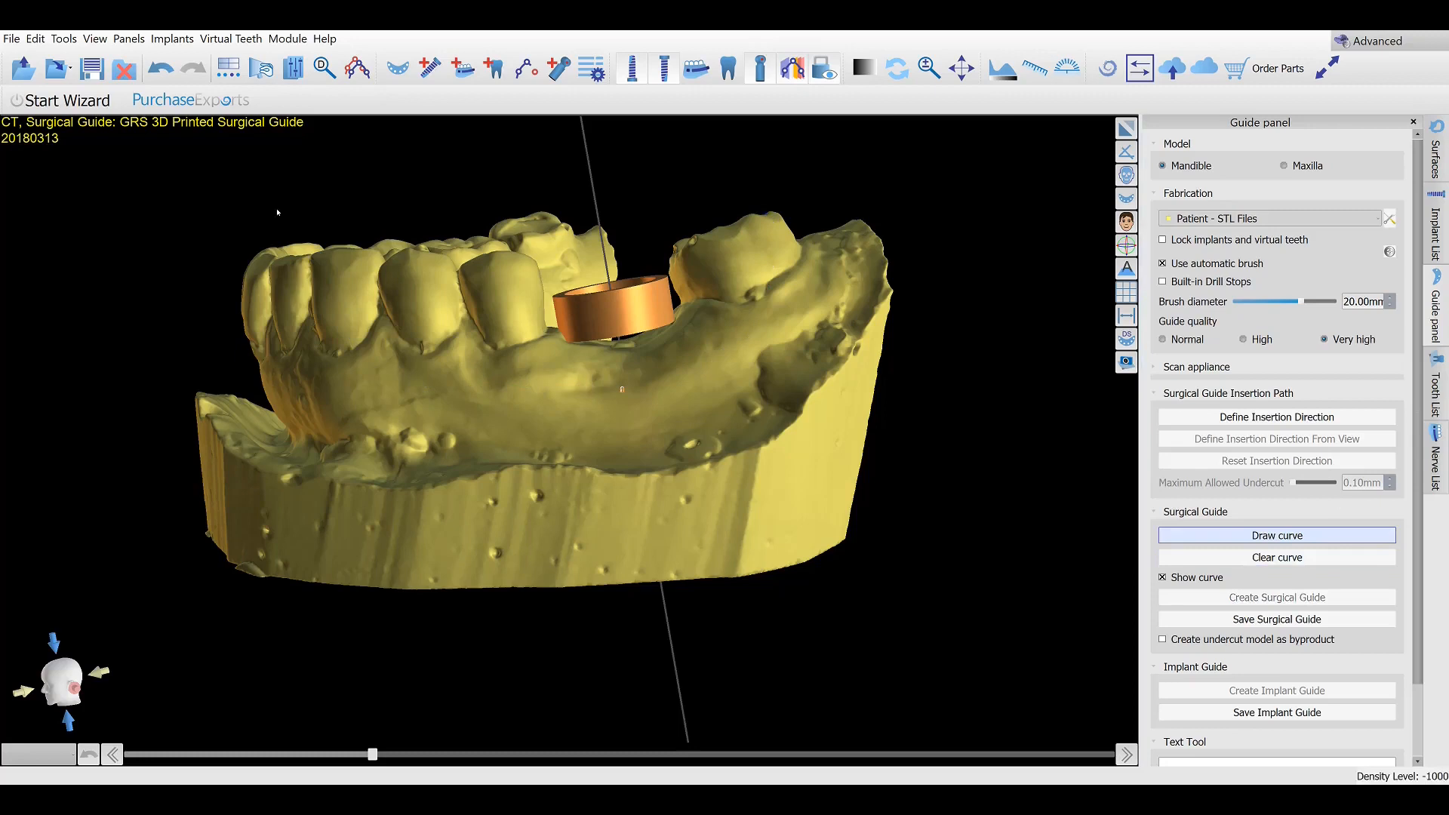
pyautogui.click(161, 68)
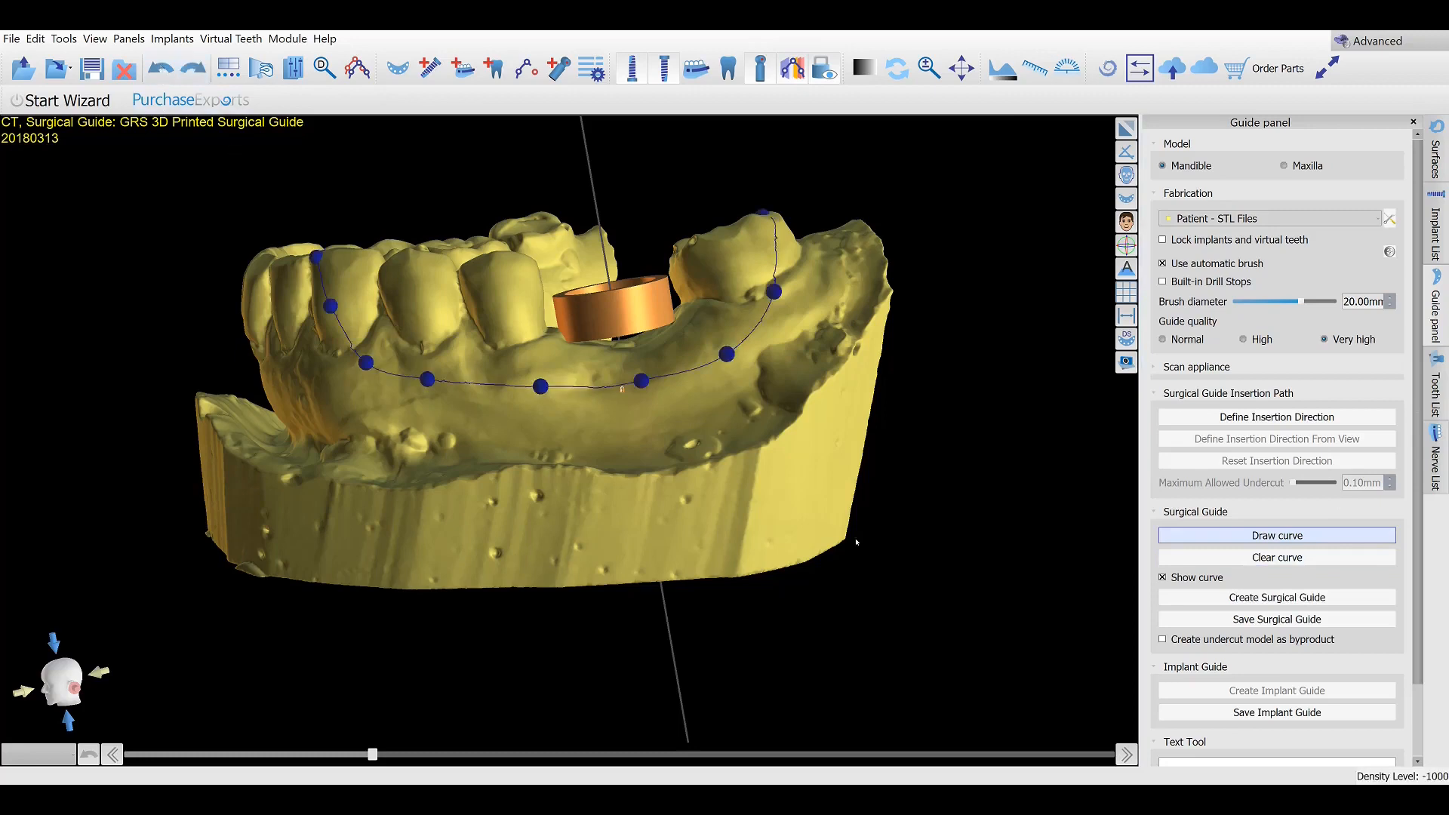
# Create the surgical guide from the closed curve and hide the guide tube of implant ISQ4810
pyautogui.click(1195, 594)
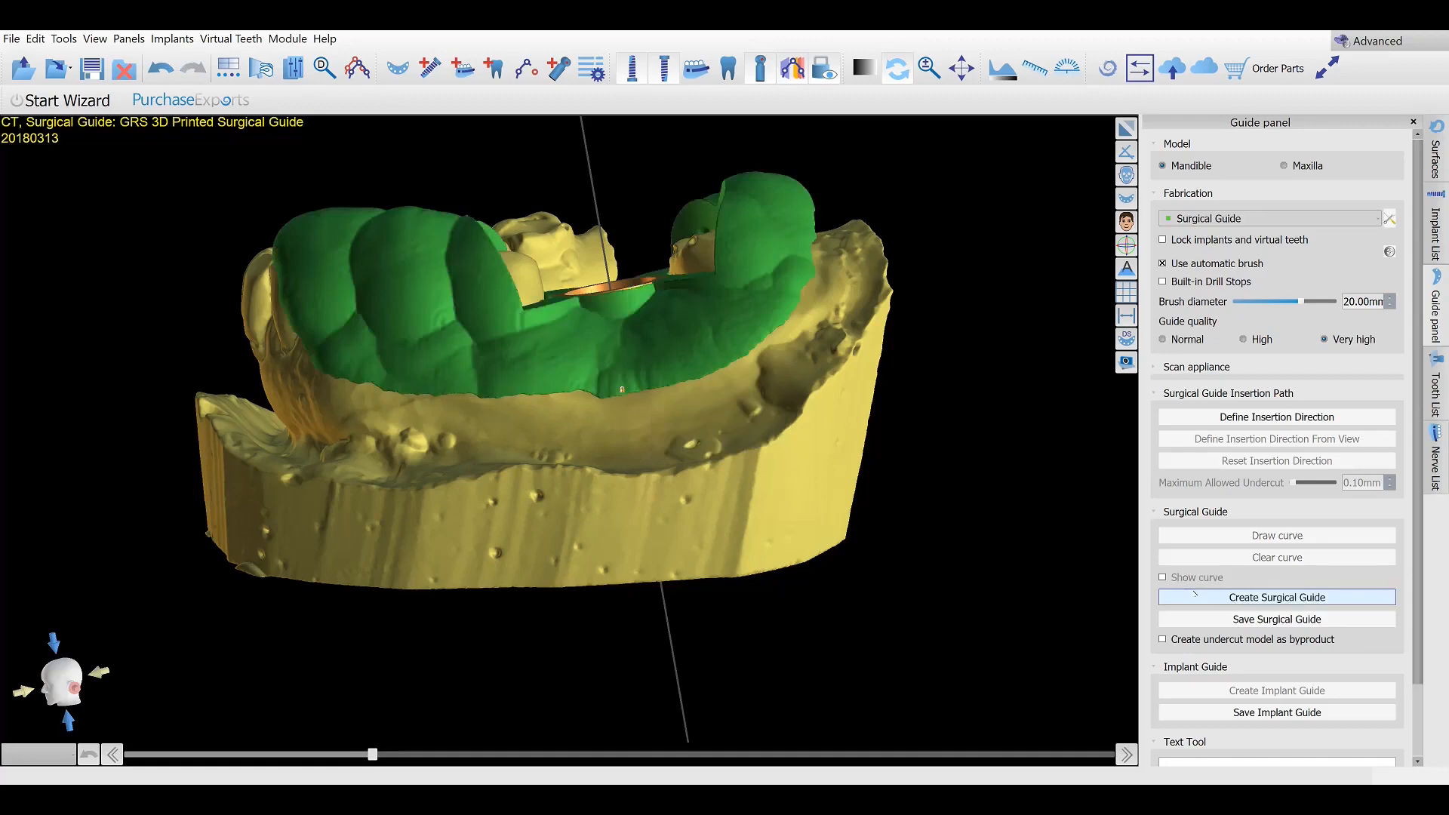
pyautogui.click(1436, 155)
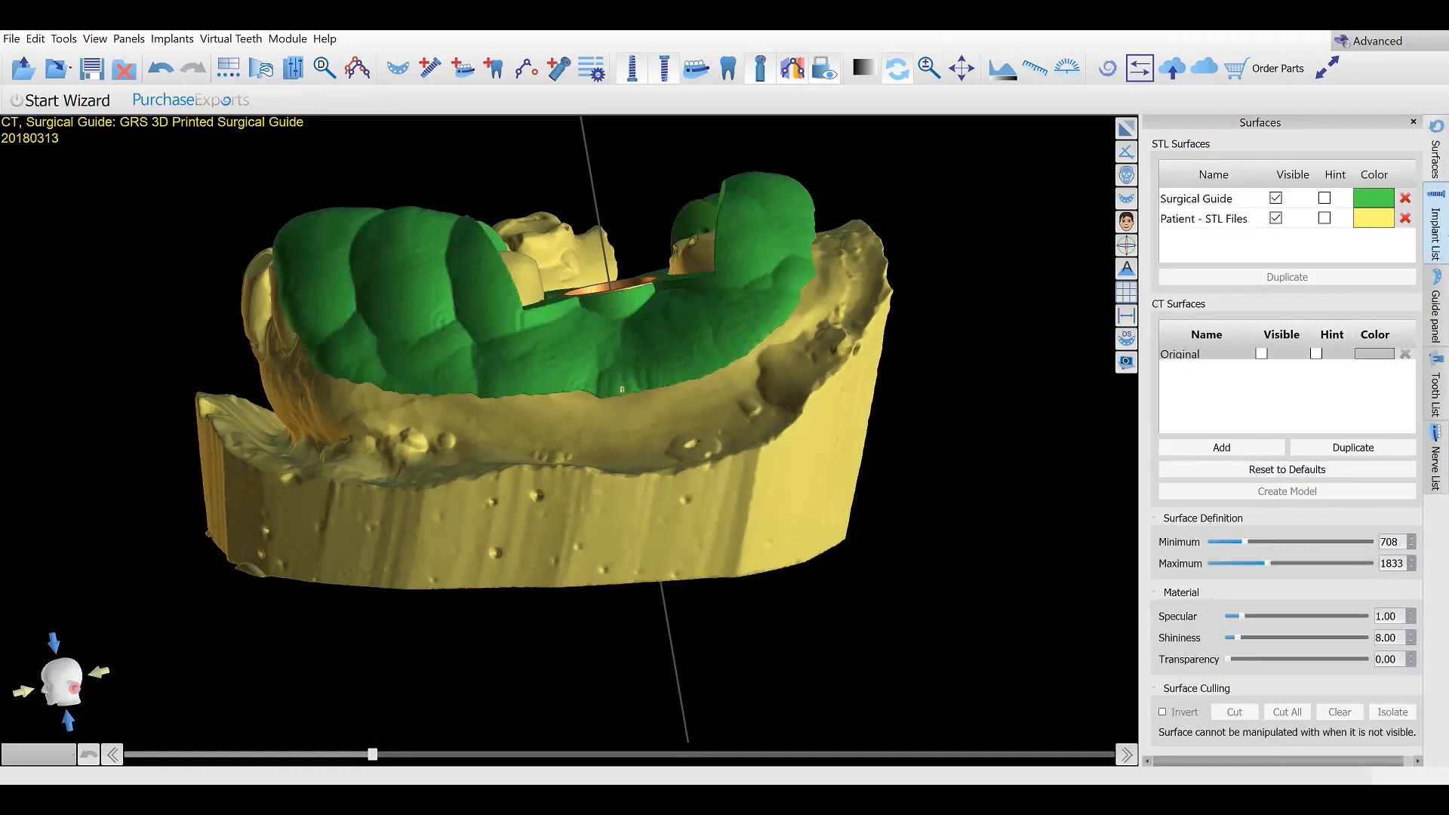
pyautogui.click(1438, 231)
pyautogui.click(1354, 247)
# Hide the Patient - STL Files surface to examine the surgical guide from above, and show the surface again
pyautogui.click(1437, 157)
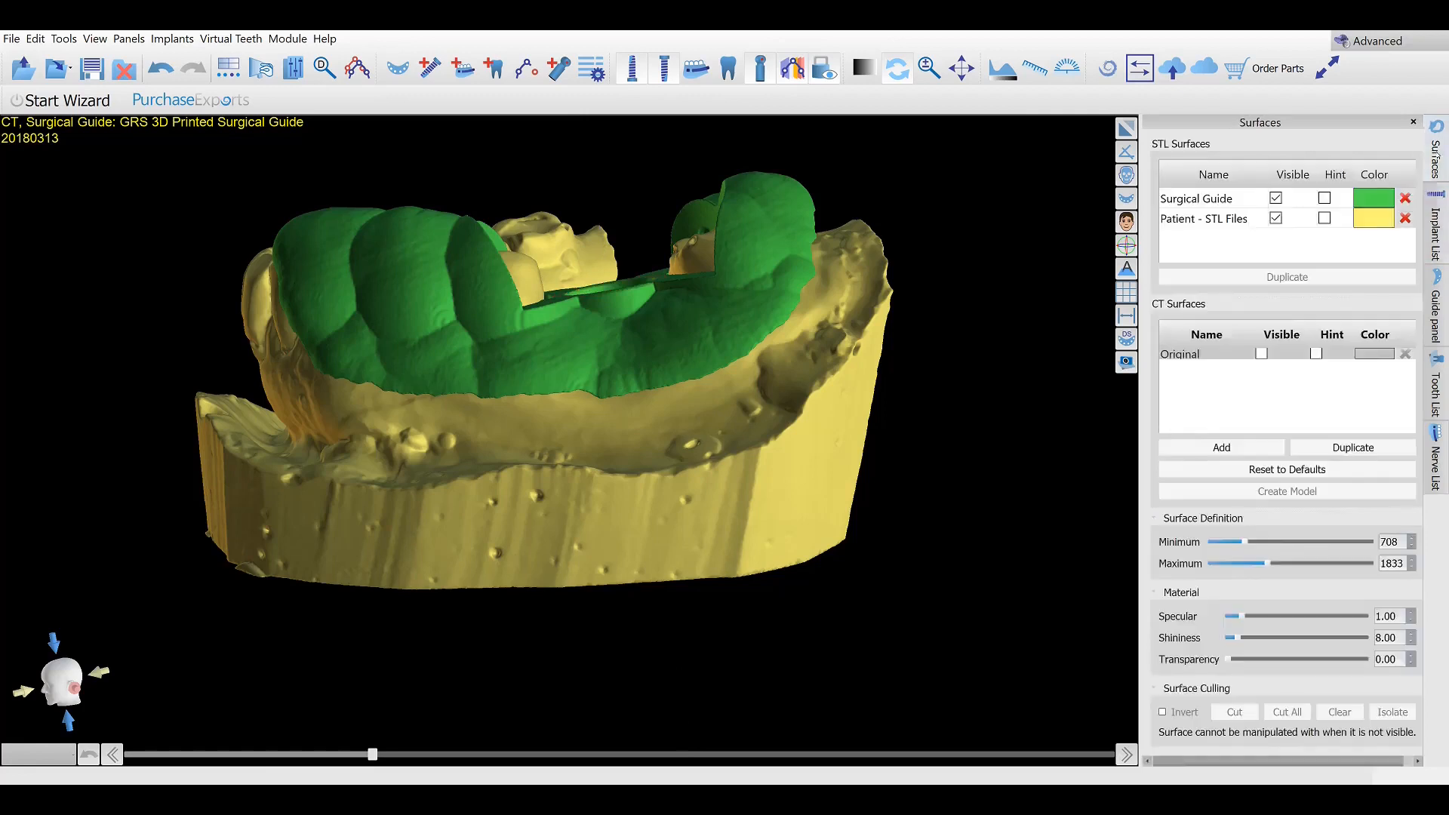
pyautogui.click(1276, 218)
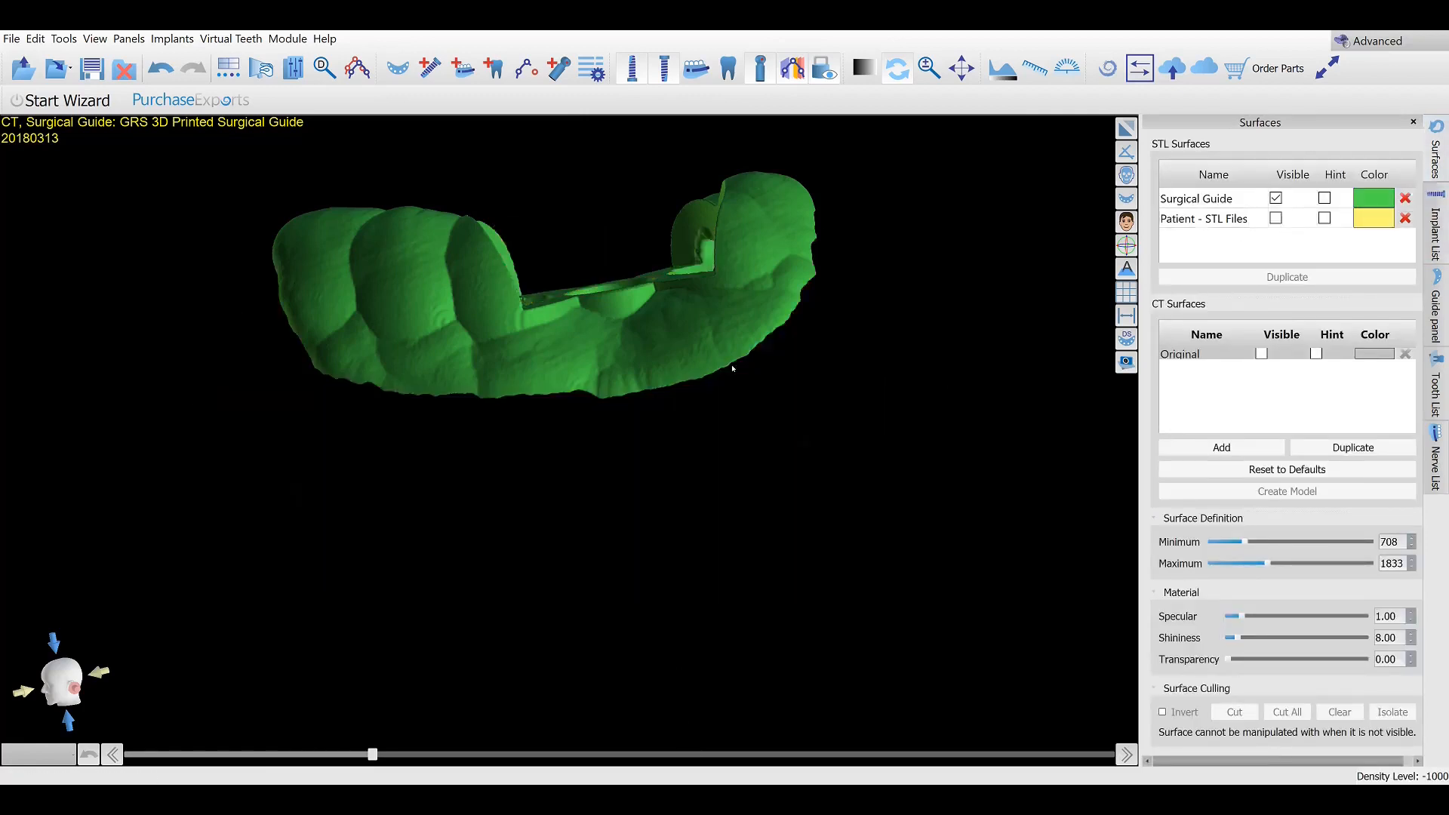
pyautogui.moveTo(689, 360); pyautogui.dragTo(680, 408)
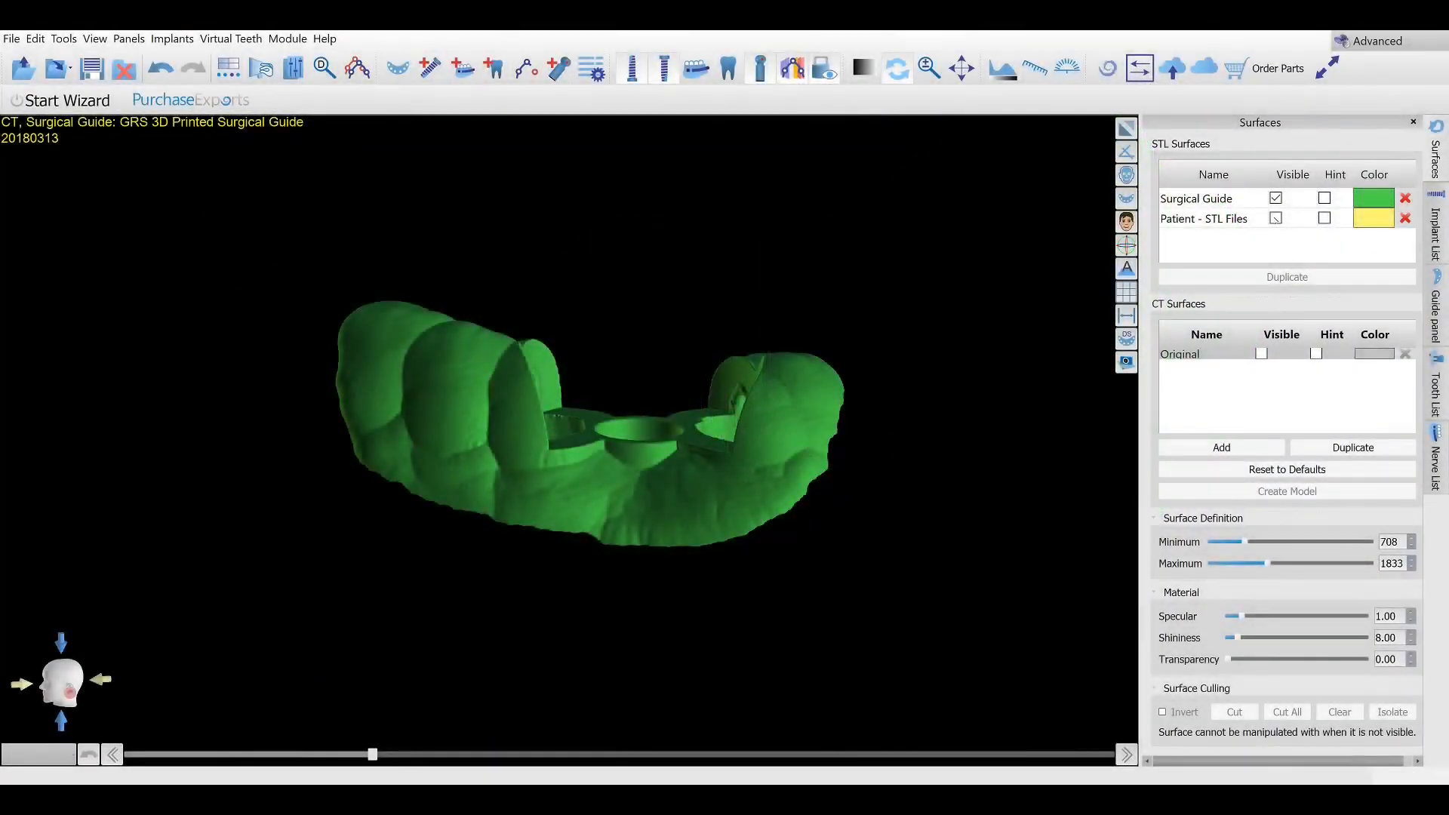
pyautogui.click(1276, 218)
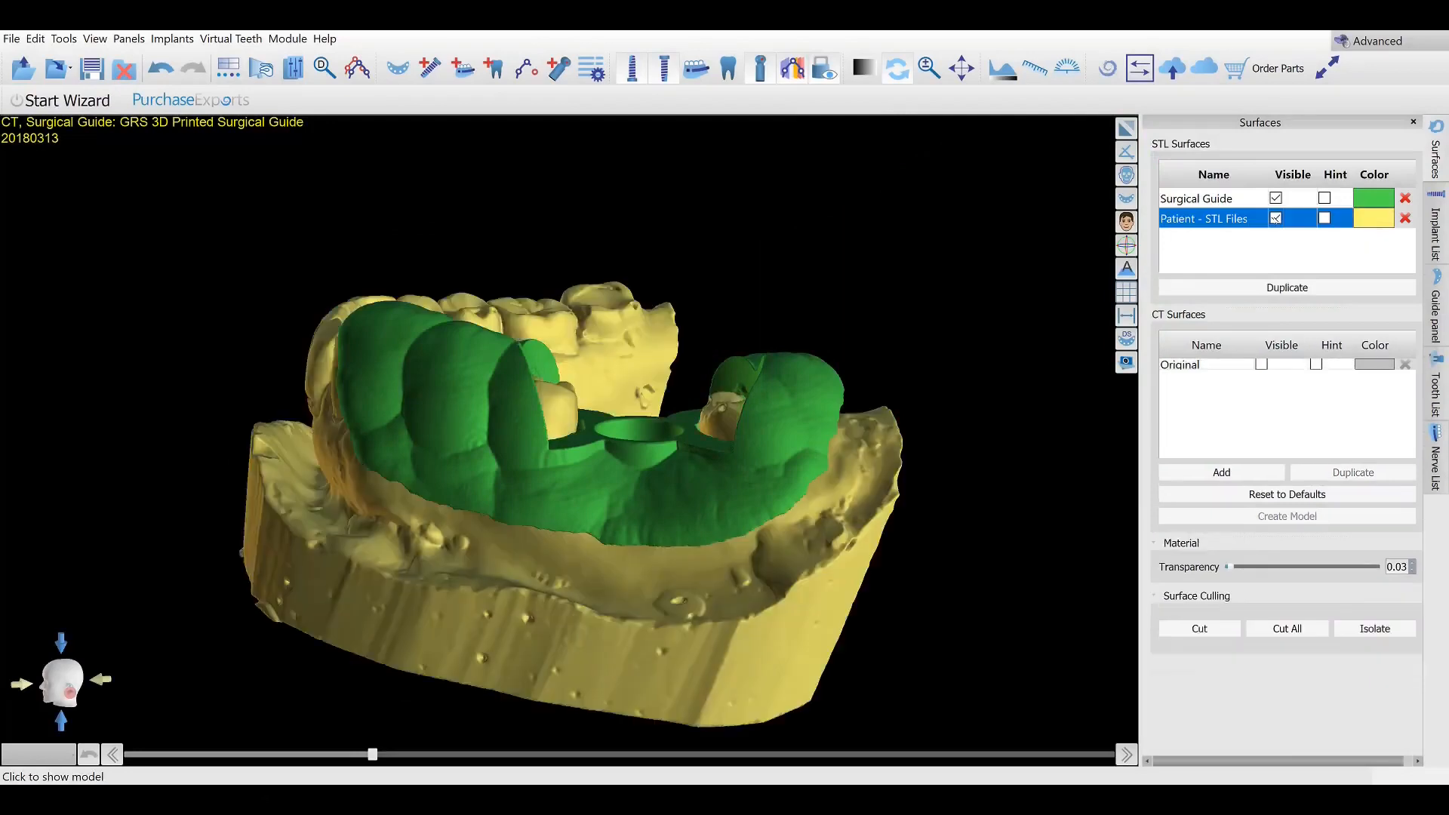
# Delete the Surgical Guide surface and bring back the guide curve on the patient model for editing
pyautogui.click(1397, 199)
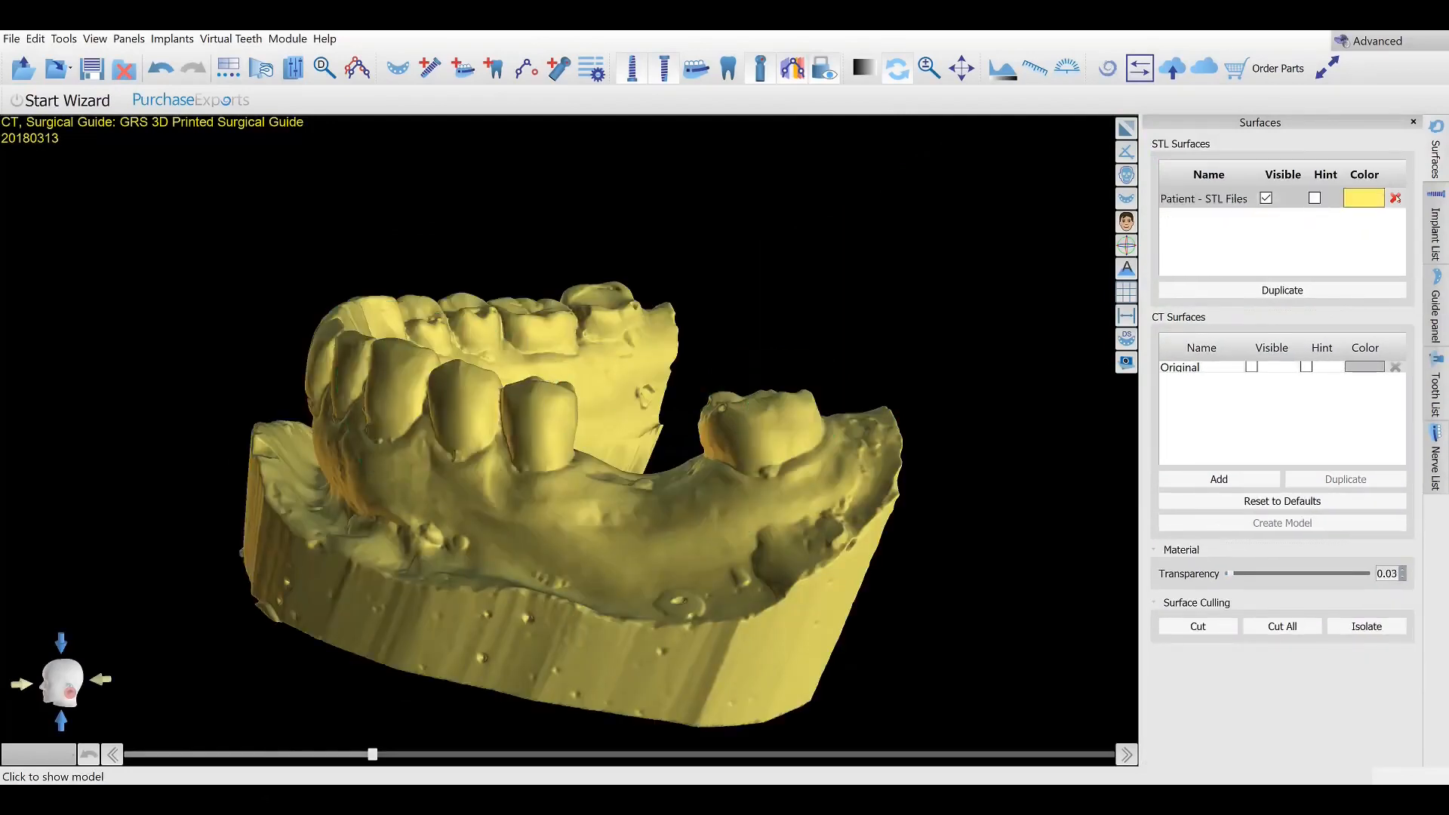
pyautogui.click(1437, 300)
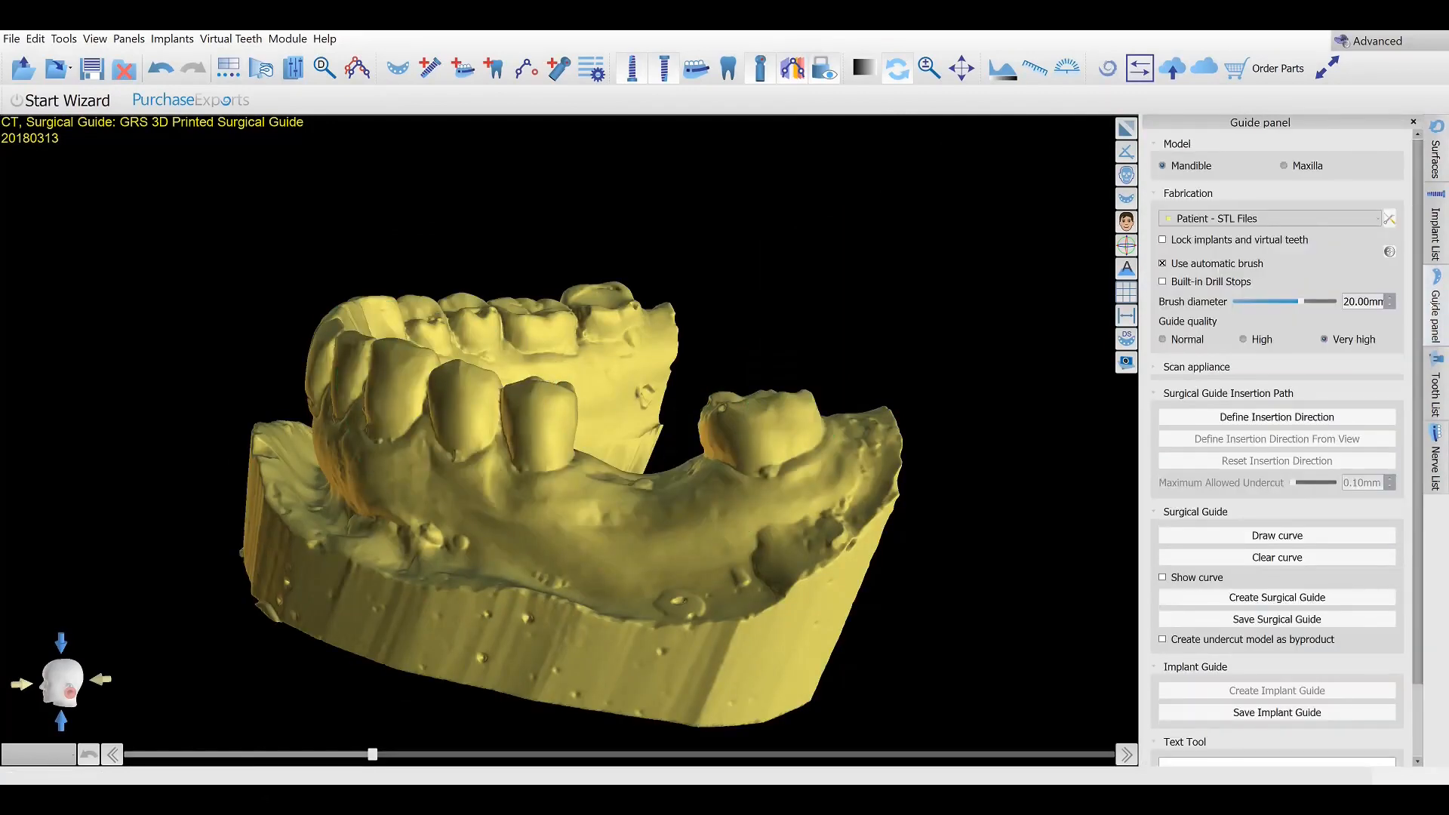
pyautogui.click(1300, 534)
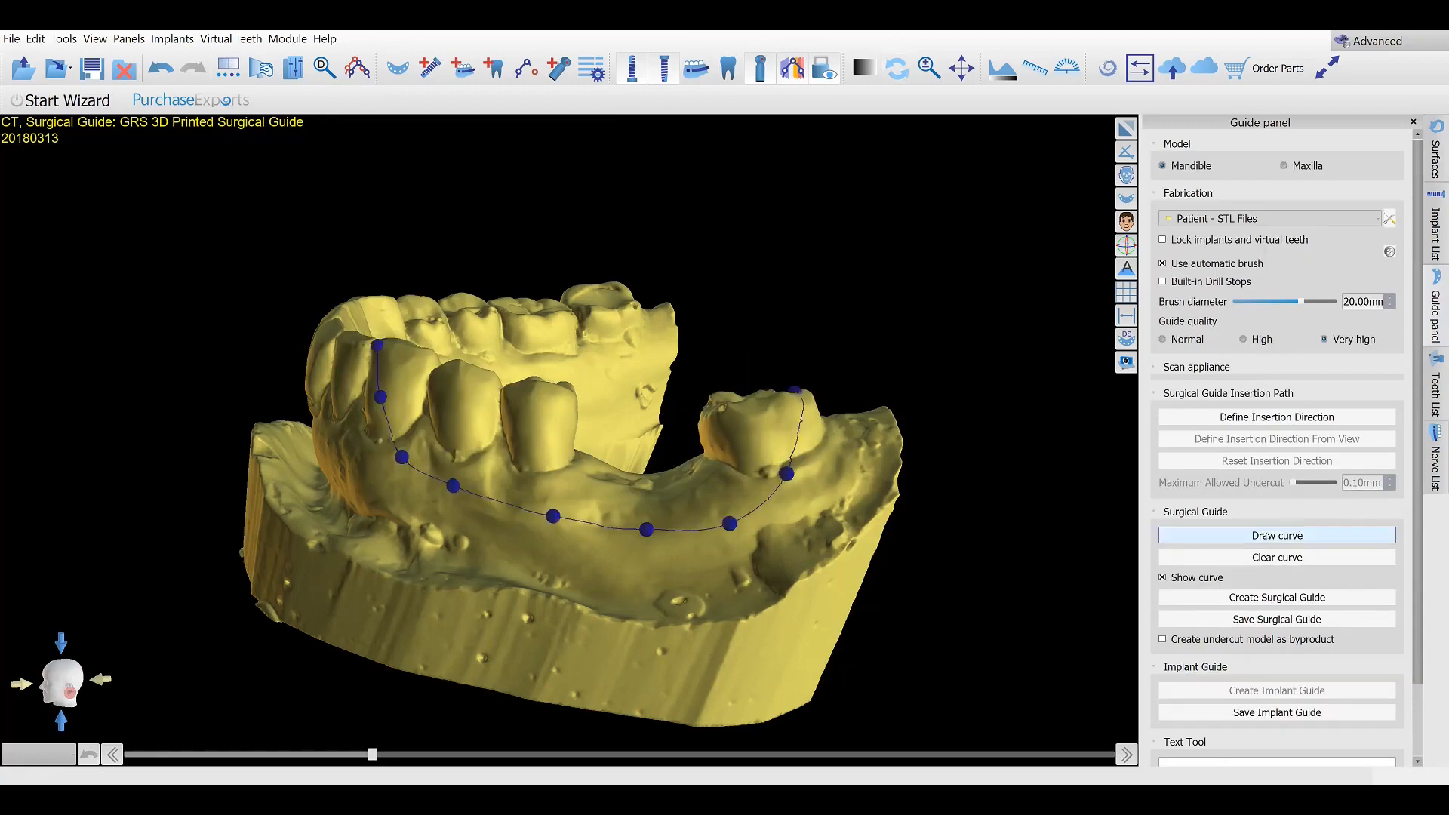
# Fine-tune the guide curve by shifting its control point on the gum just in front of the rear molar
pyautogui.moveTo(729, 526); pyautogui.dragTo(722, 523)
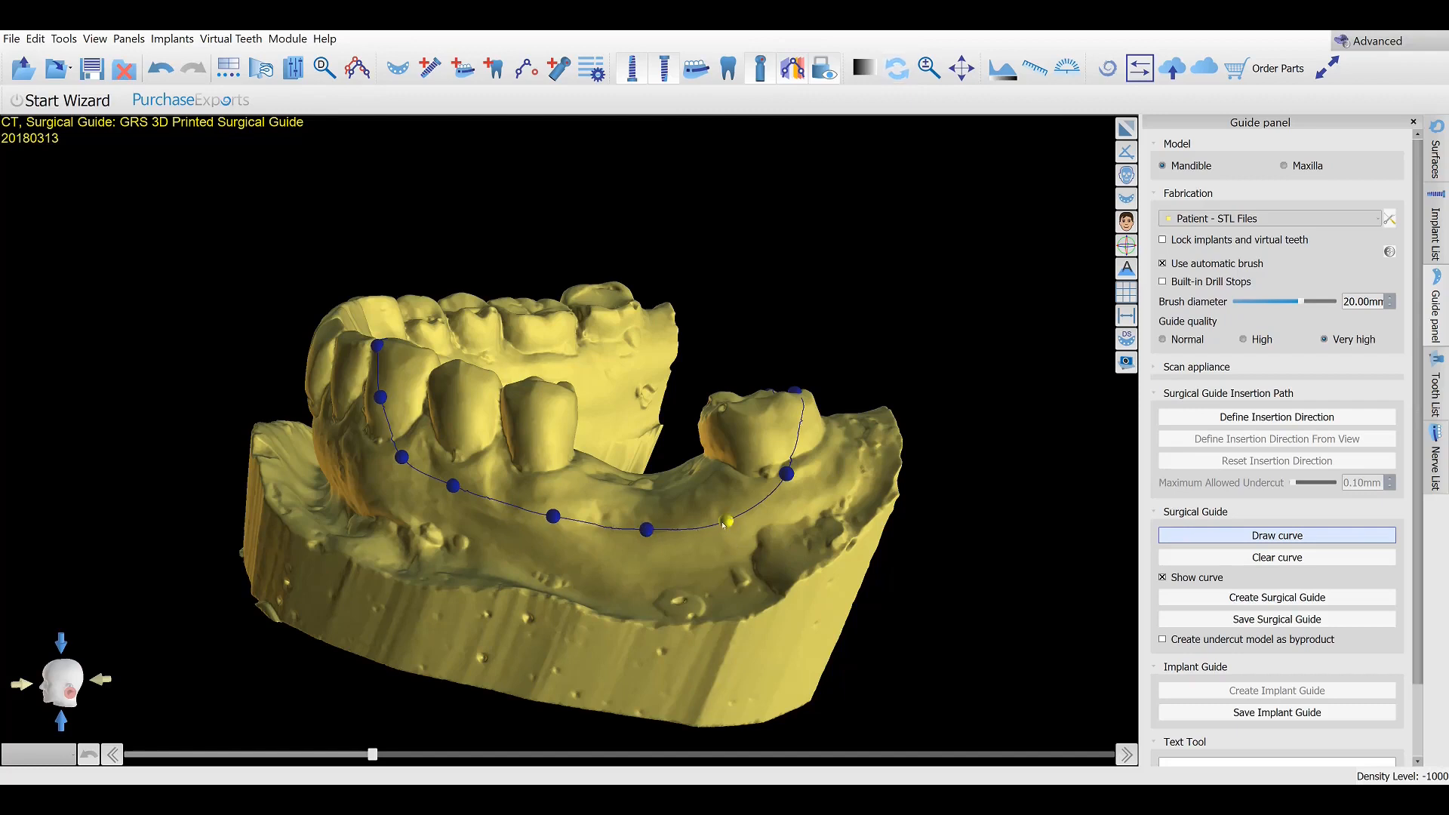
pyautogui.click(1181, 556)
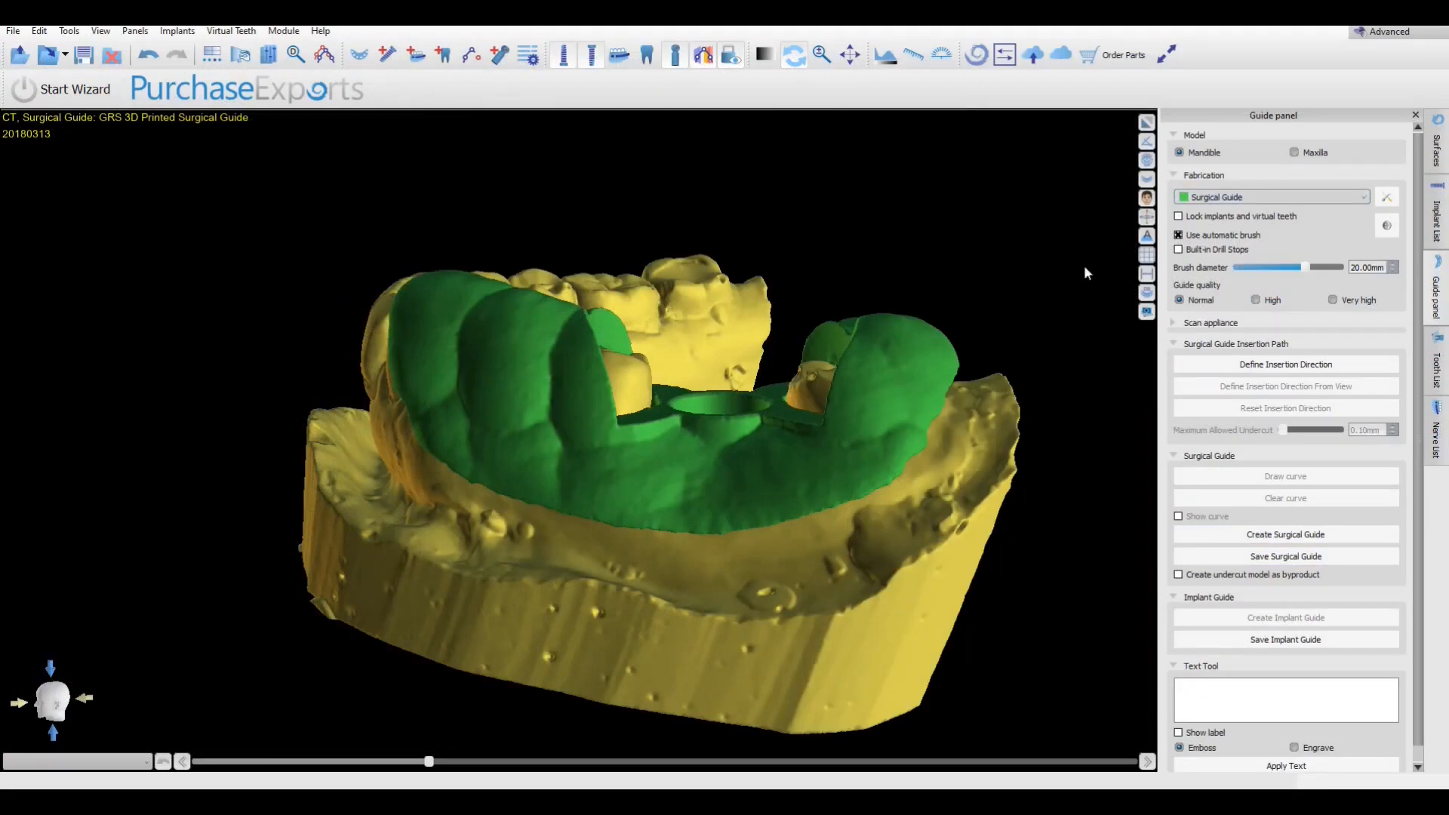
# Add an inspection window to the surgical guide and move and resize its block over the teeth in front of the implant site
pyautogui.rightClick(553, 397)
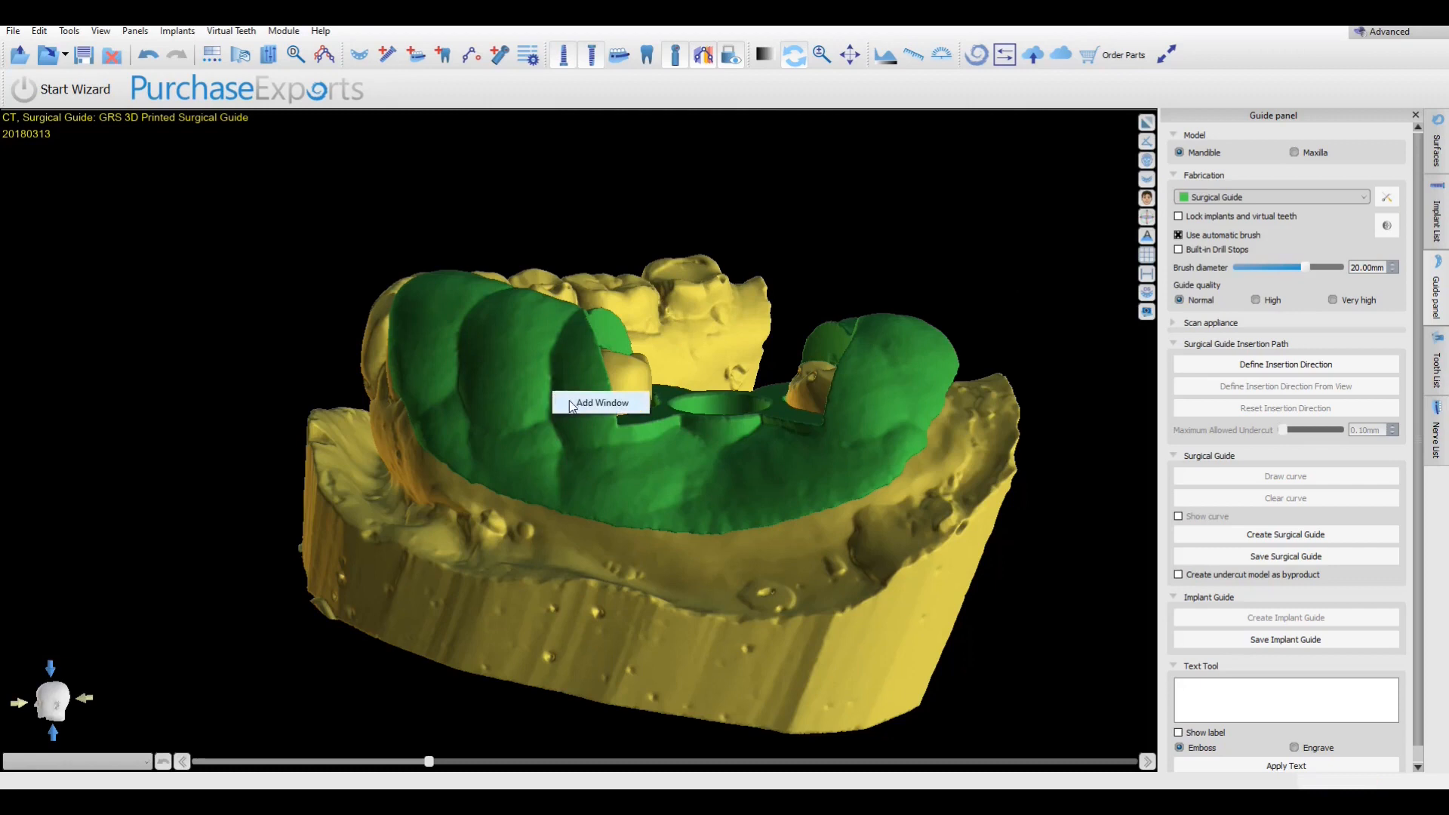
pyautogui.click(597, 403)
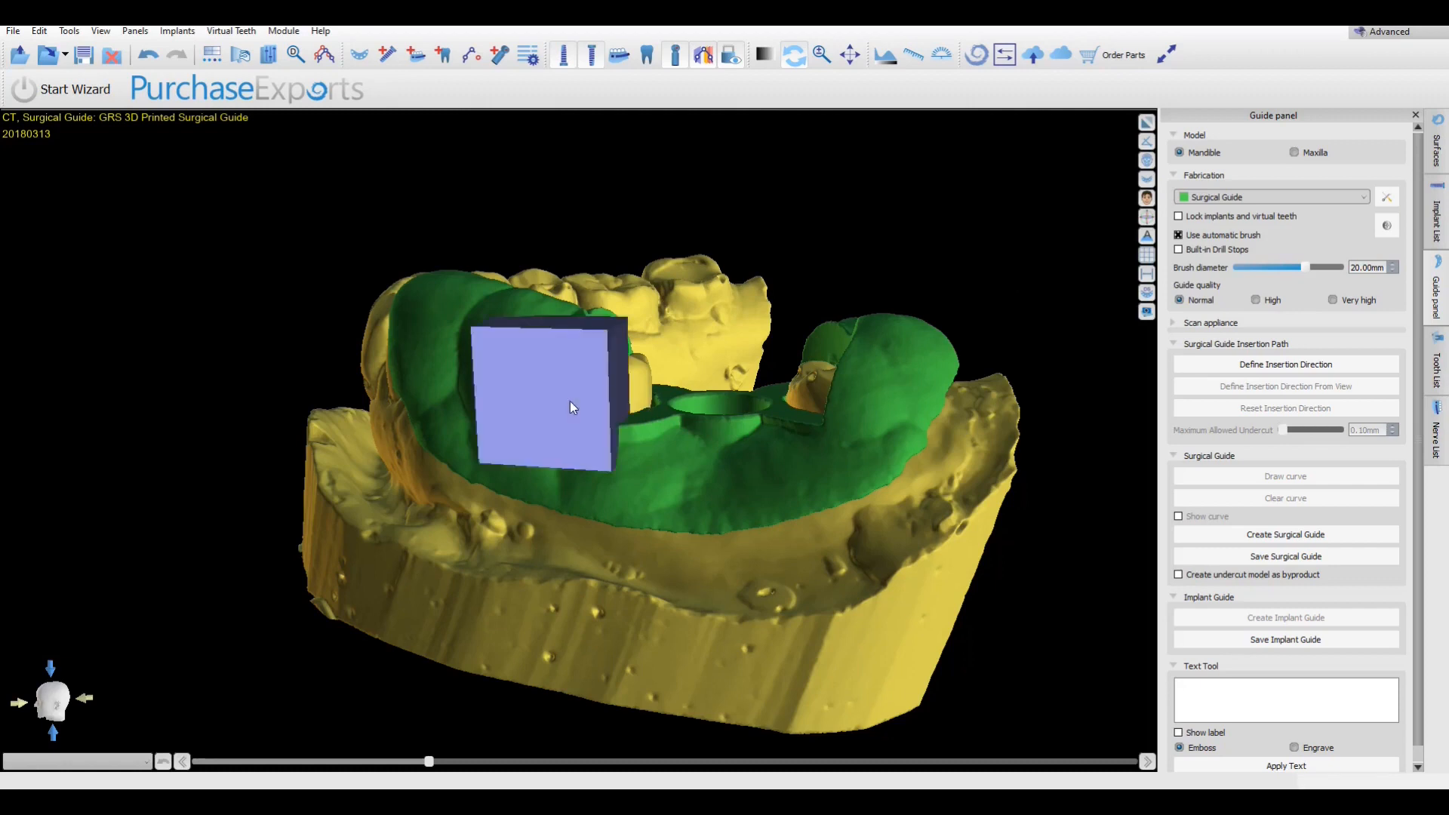
pyautogui.click(569, 401)
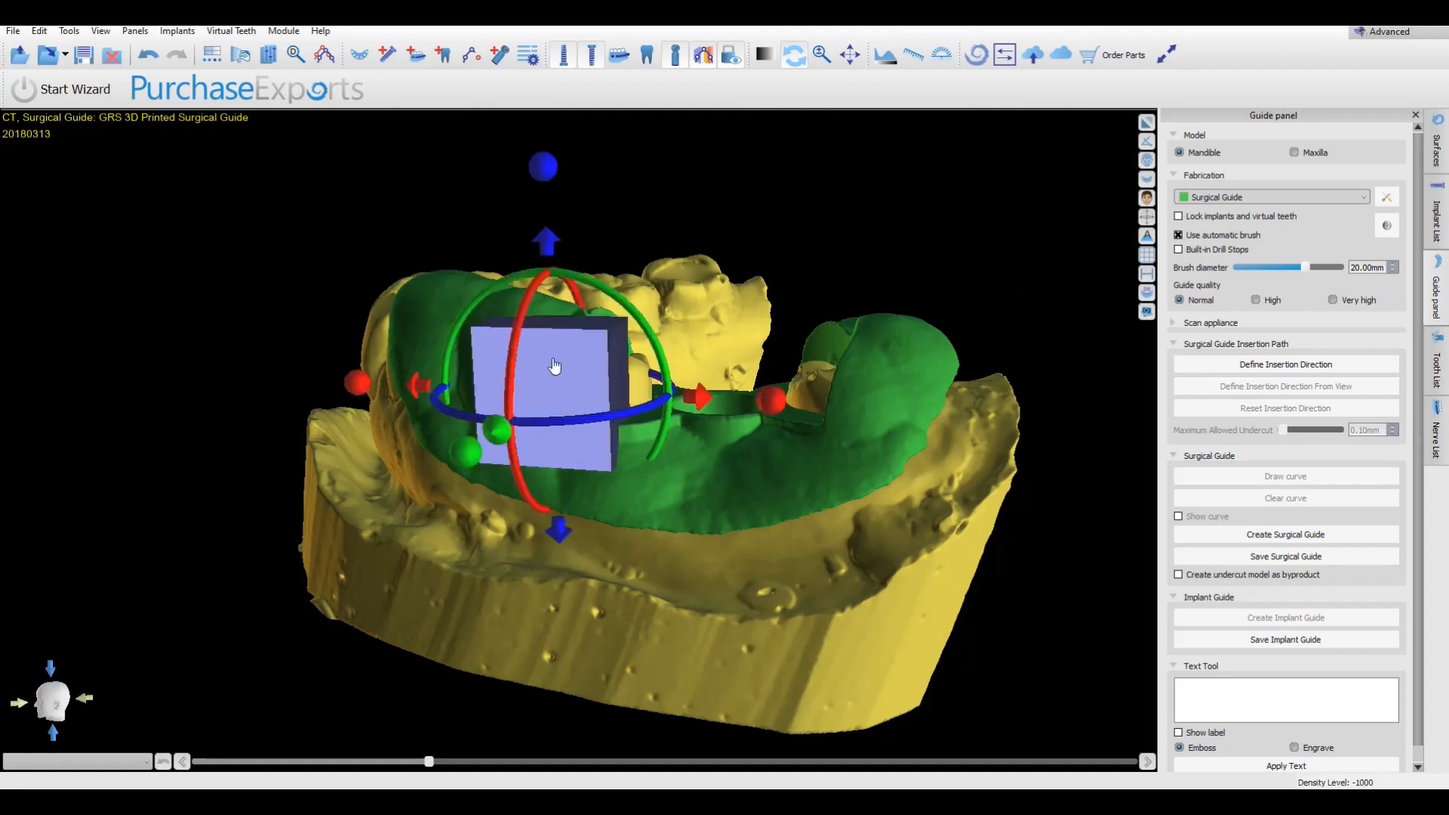
pyautogui.moveTo(557, 349); pyautogui.dragTo(556, 320)
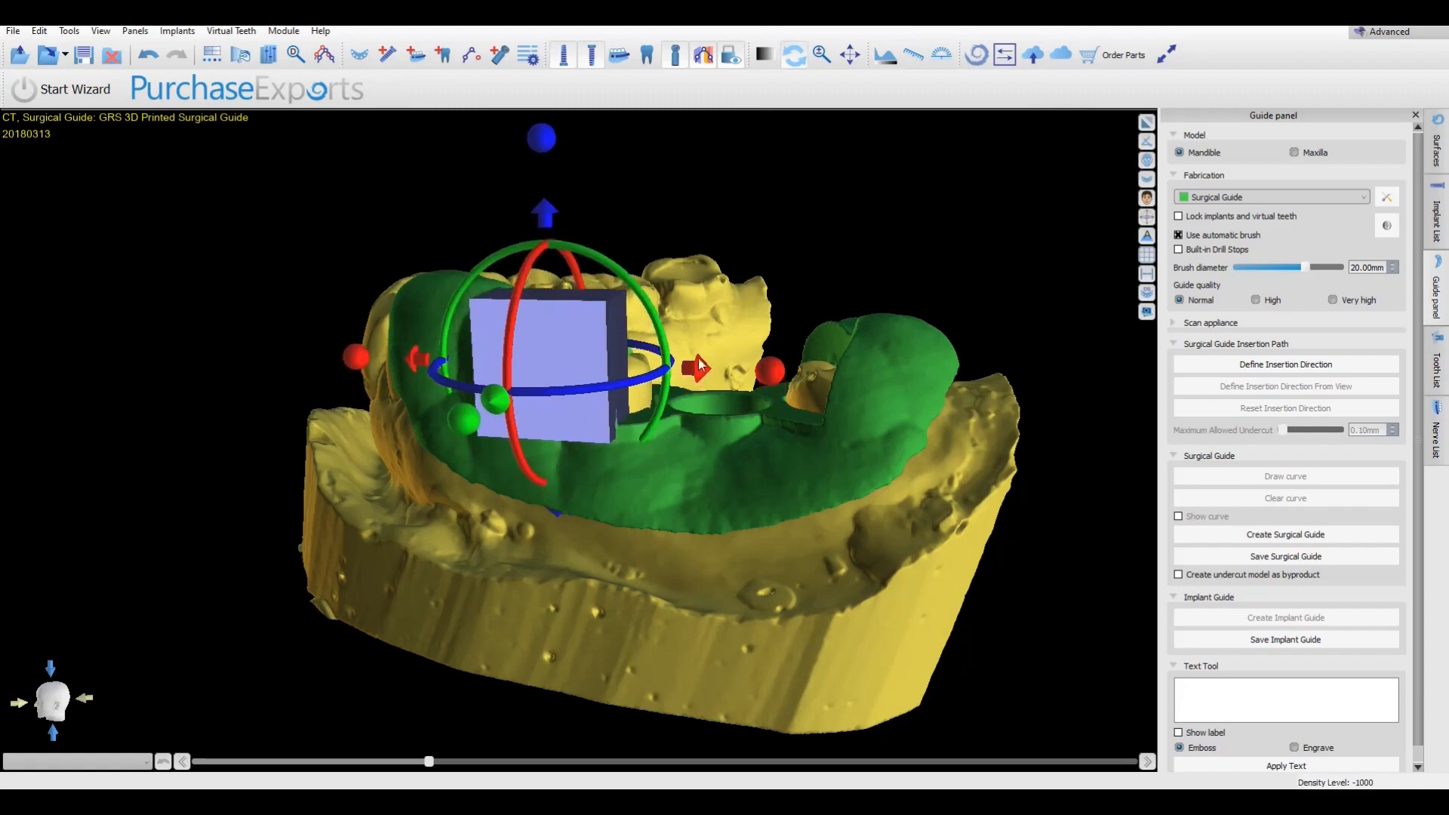
pyautogui.moveTo(782, 369); pyautogui.dragTo(802, 373)
pyautogui.moveTo(400, 441); pyautogui.dragTo(414, 572)
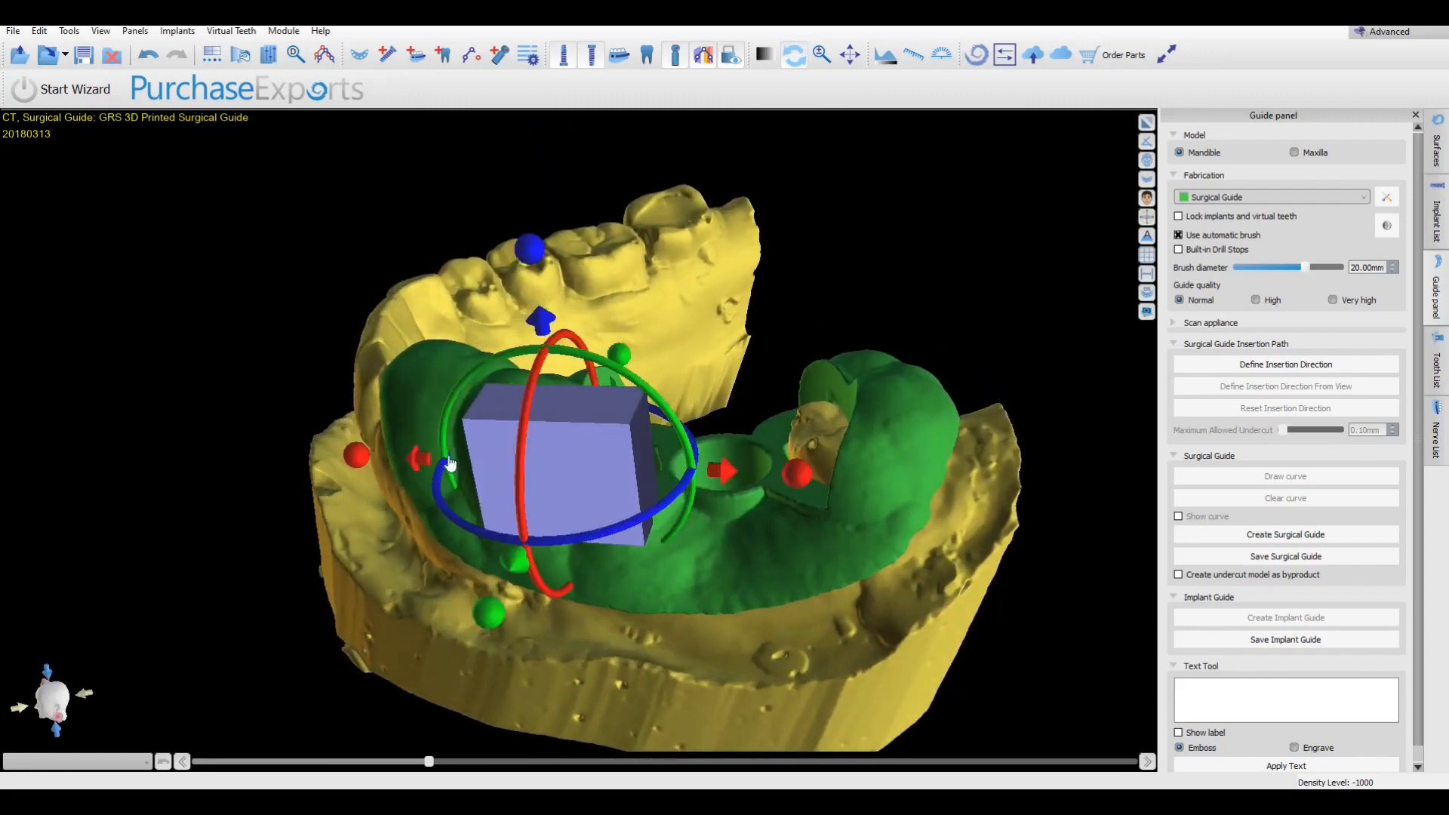
pyautogui.moveTo(362, 458); pyautogui.dragTo(396, 462)
pyautogui.scroll(-3, 859, 352)
pyautogui.moveTo(838, 374); pyautogui.dragTo(578, 478)
# Increase the window block's transparency by 25% and fit it over the two teeth in front of the guide ring
pyautogui.rightClick(515, 484)
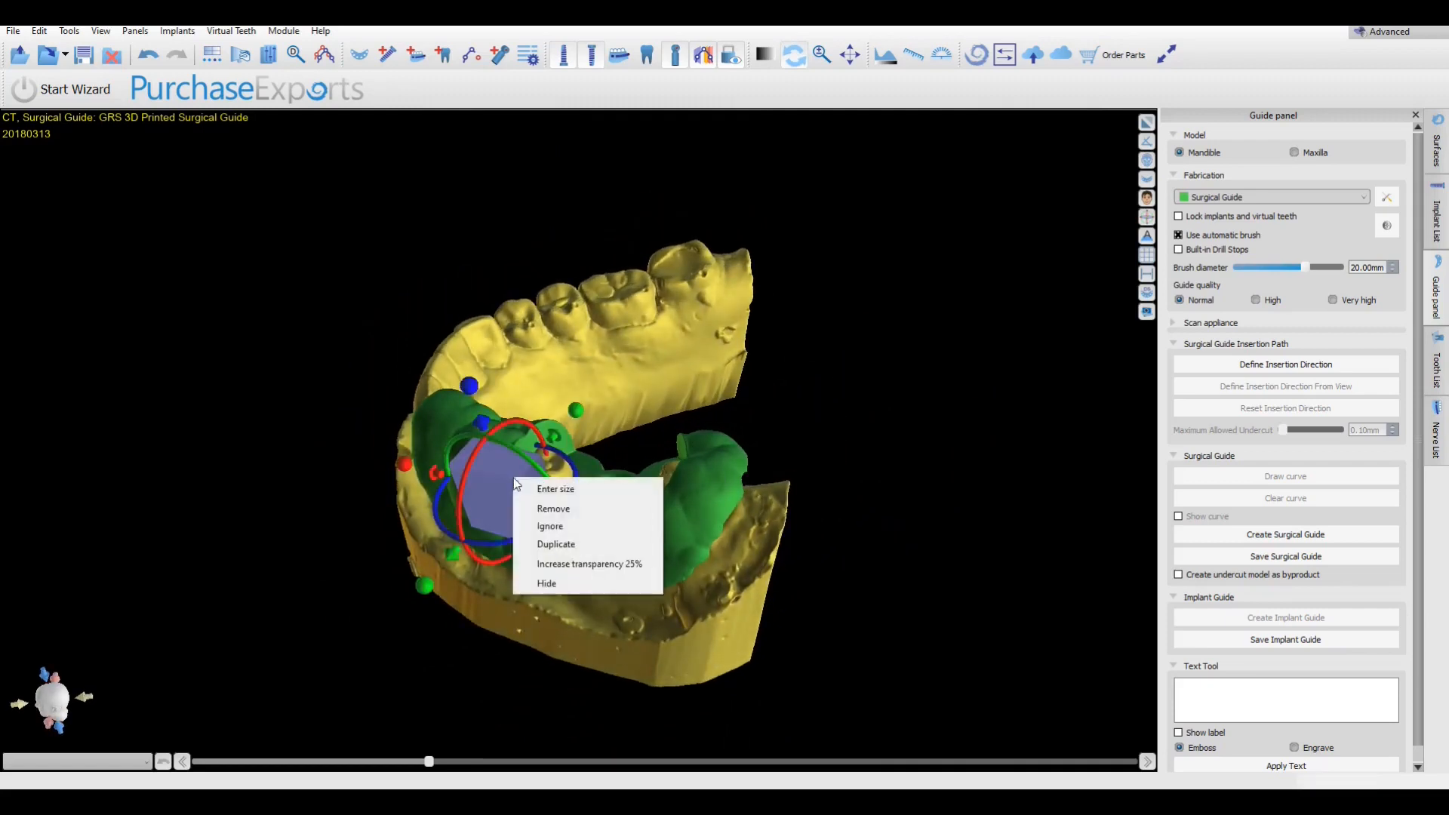
pyautogui.click(552, 563)
pyautogui.moveTo(581, 413); pyautogui.dragTo(641, 361)
pyautogui.moveTo(518, 641); pyautogui.dragTo(573, 581)
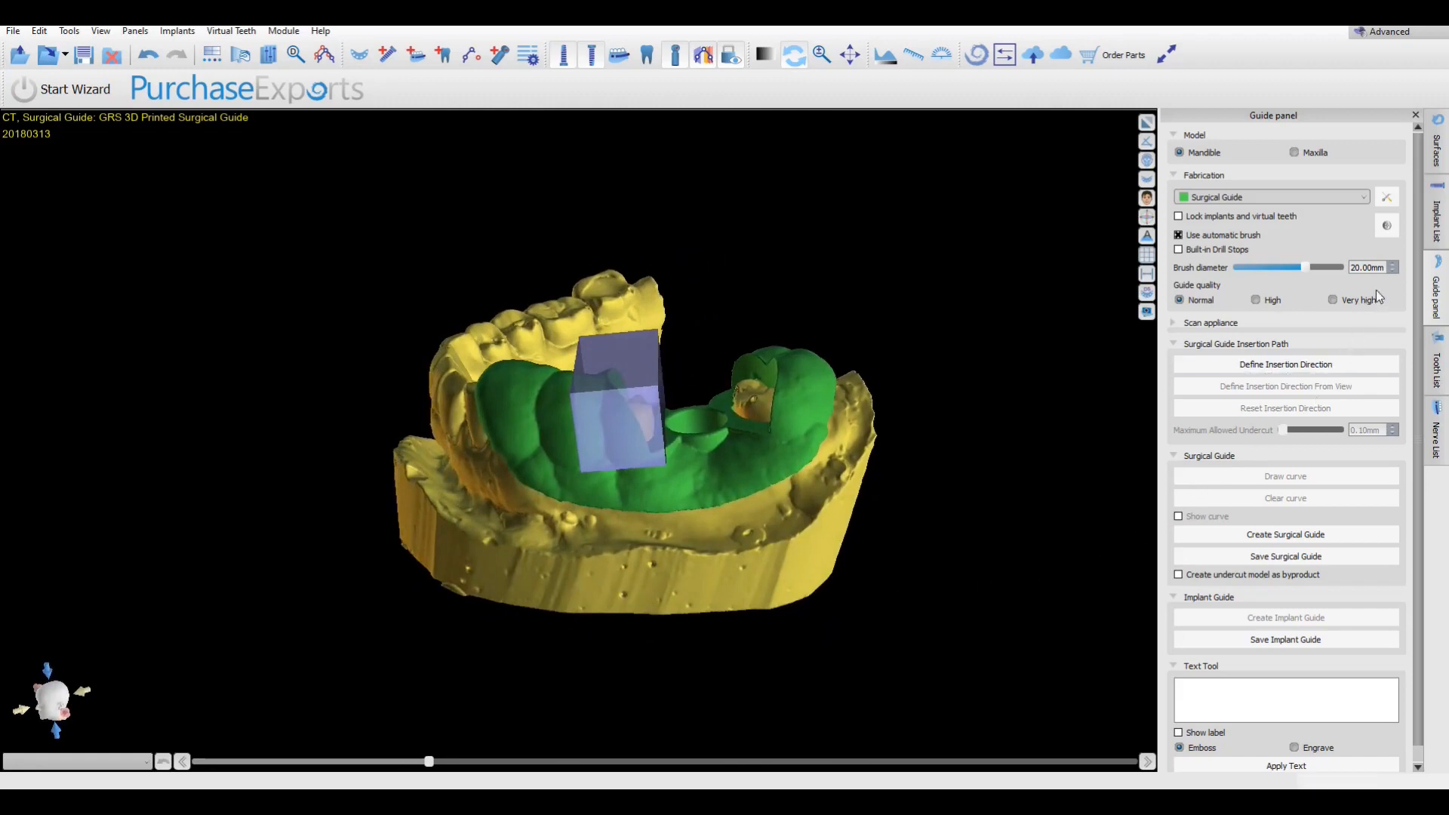
# Show the guide tube of implant ISQ4810 and create the surgical guide with the window cut out
pyautogui.click(1434, 227)
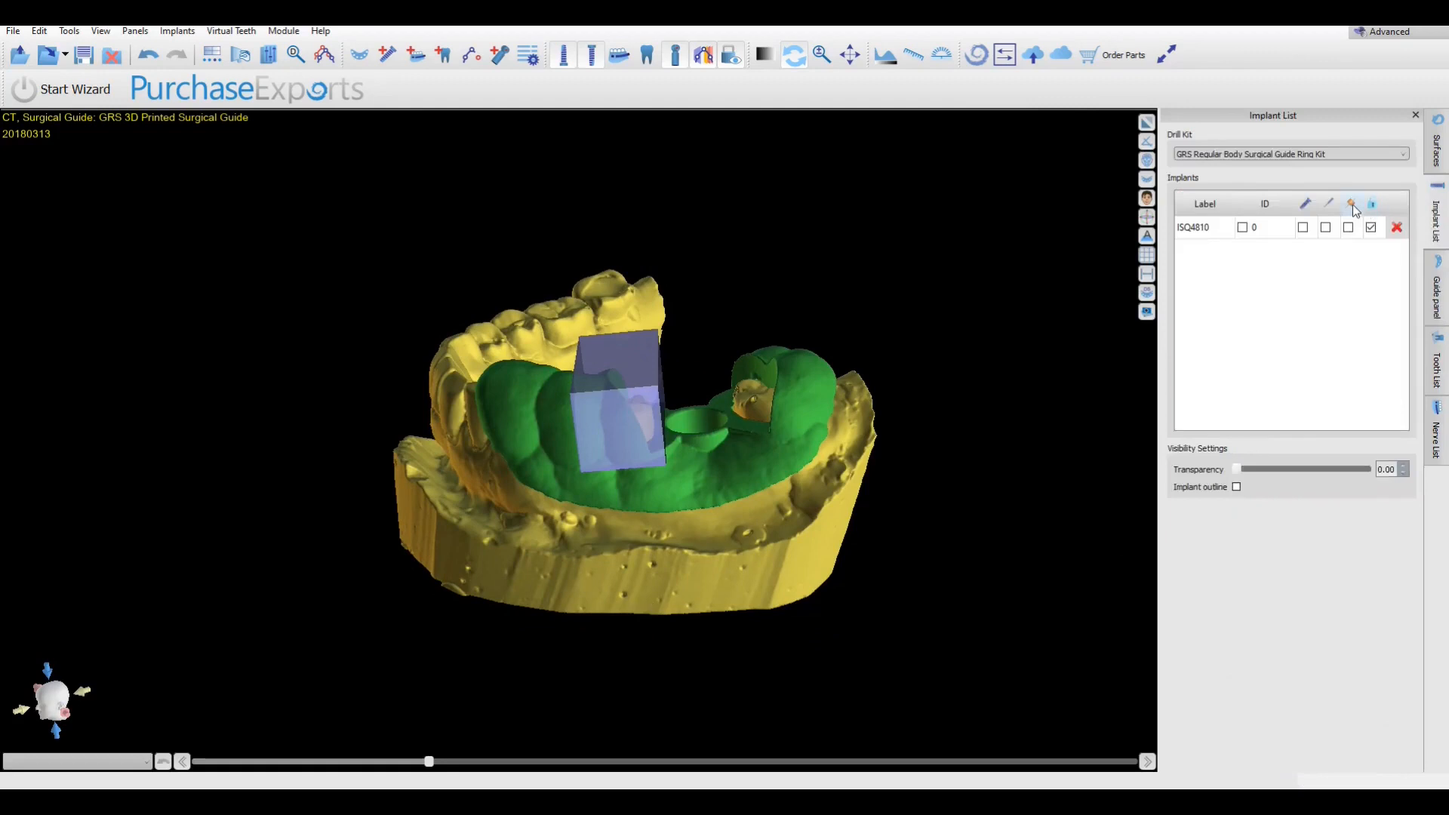
pyautogui.click(1434, 294)
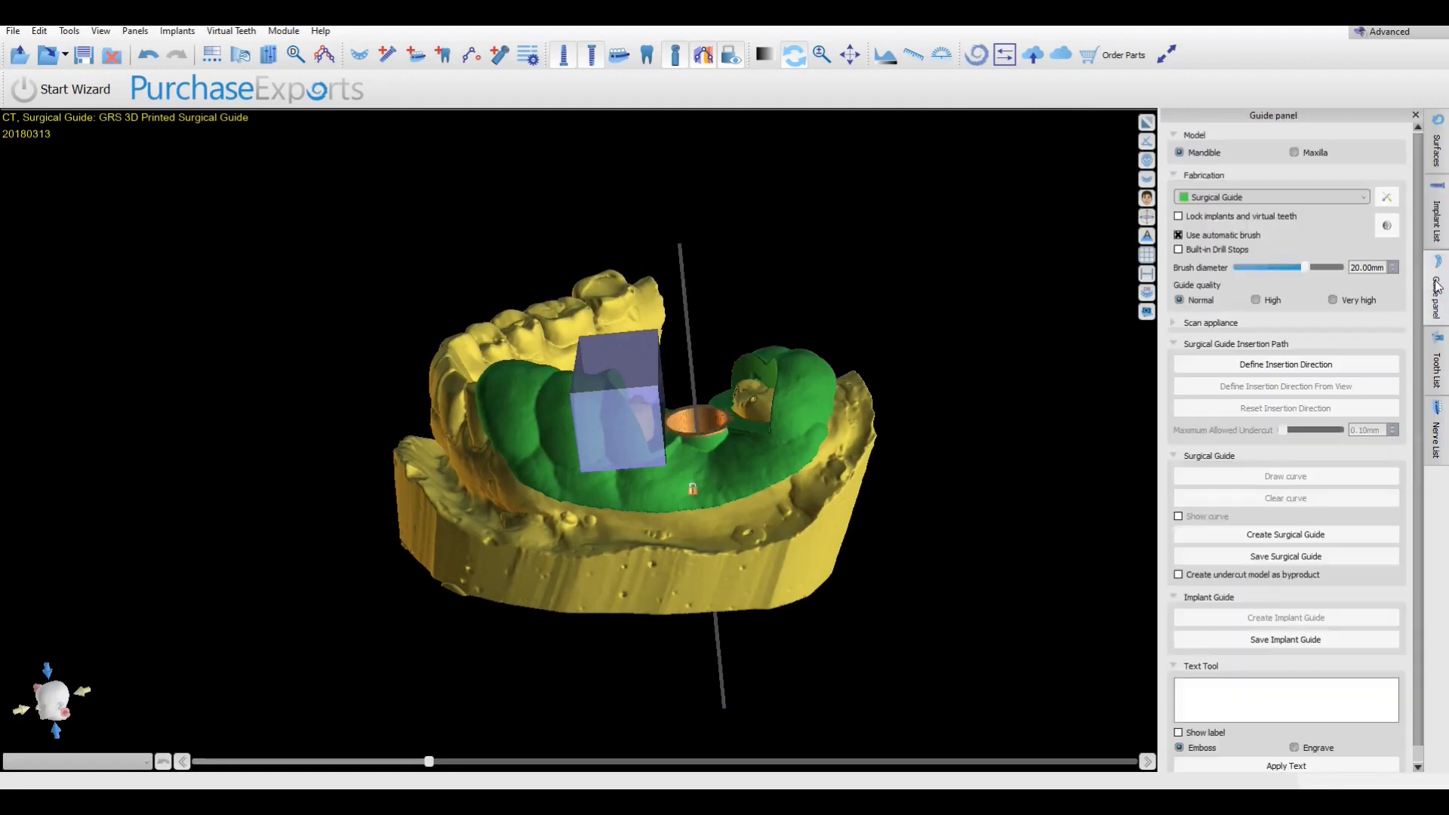
pyautogui.click(1283, 535)
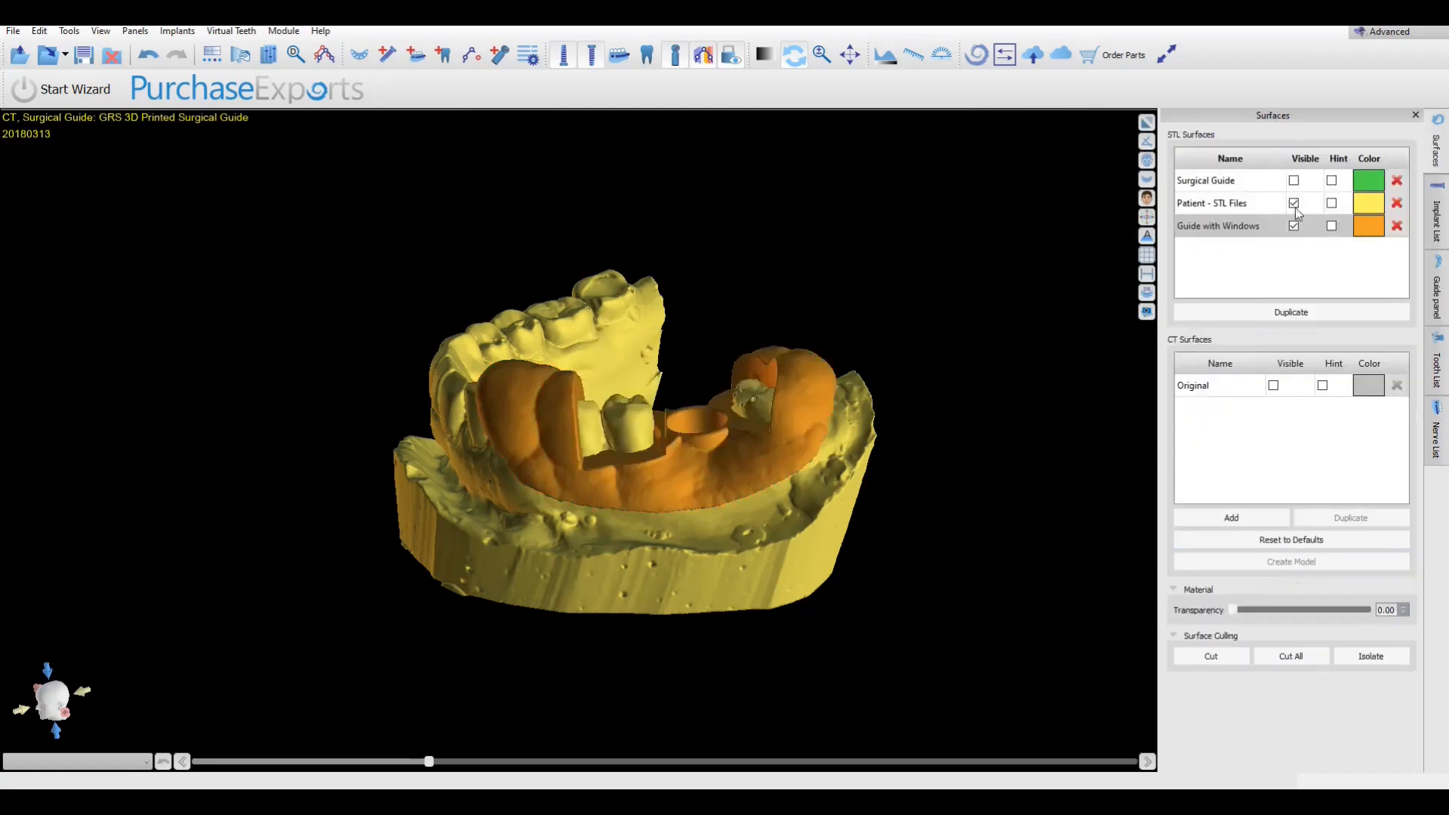
# Hide the Patient - STL Files surface and examine the window opening in the guide
pyautogui.click(1294, 203)
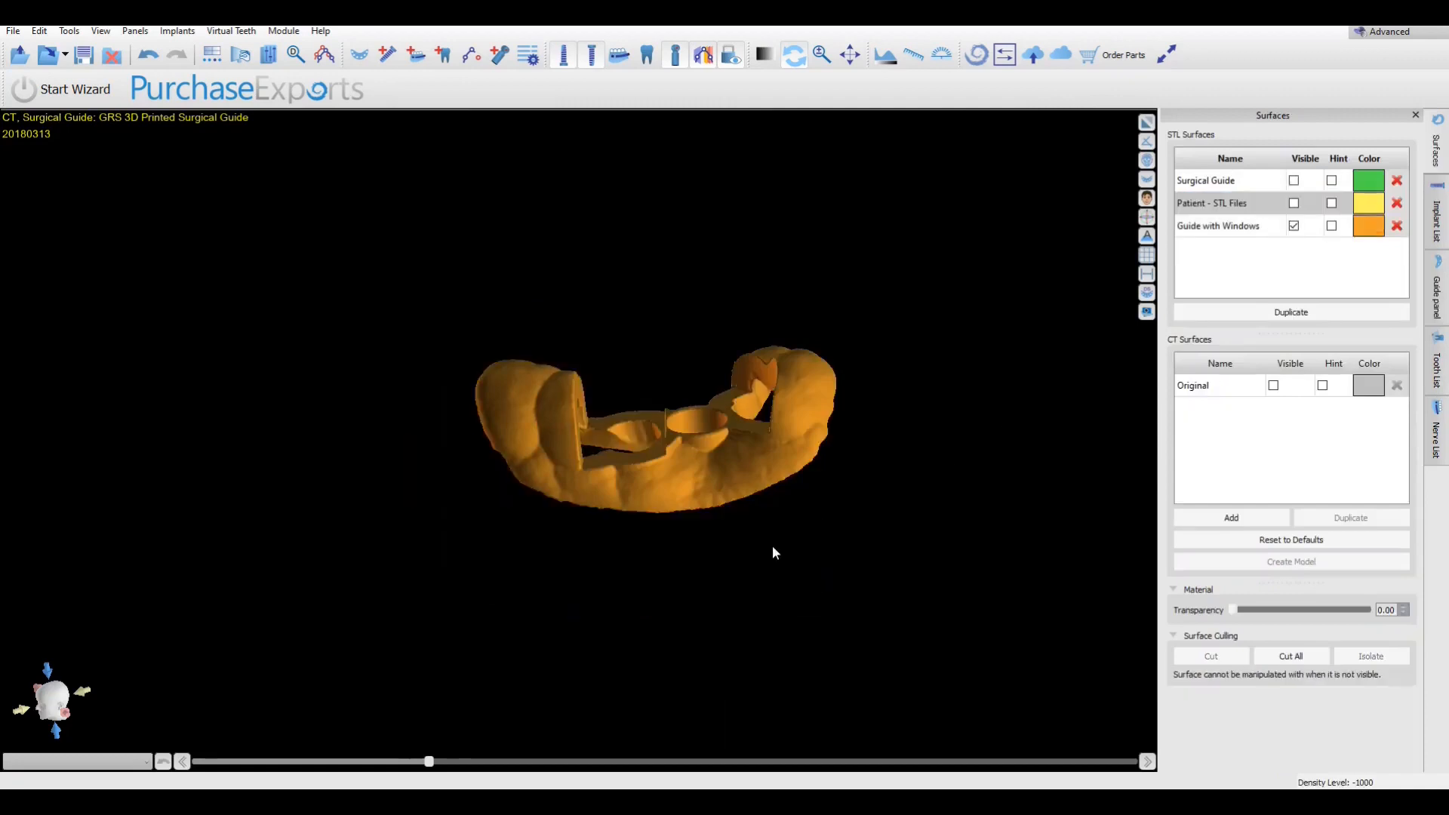
pyautogui.moveTo(661, 604); pyautogui.dragTo(506, 541)
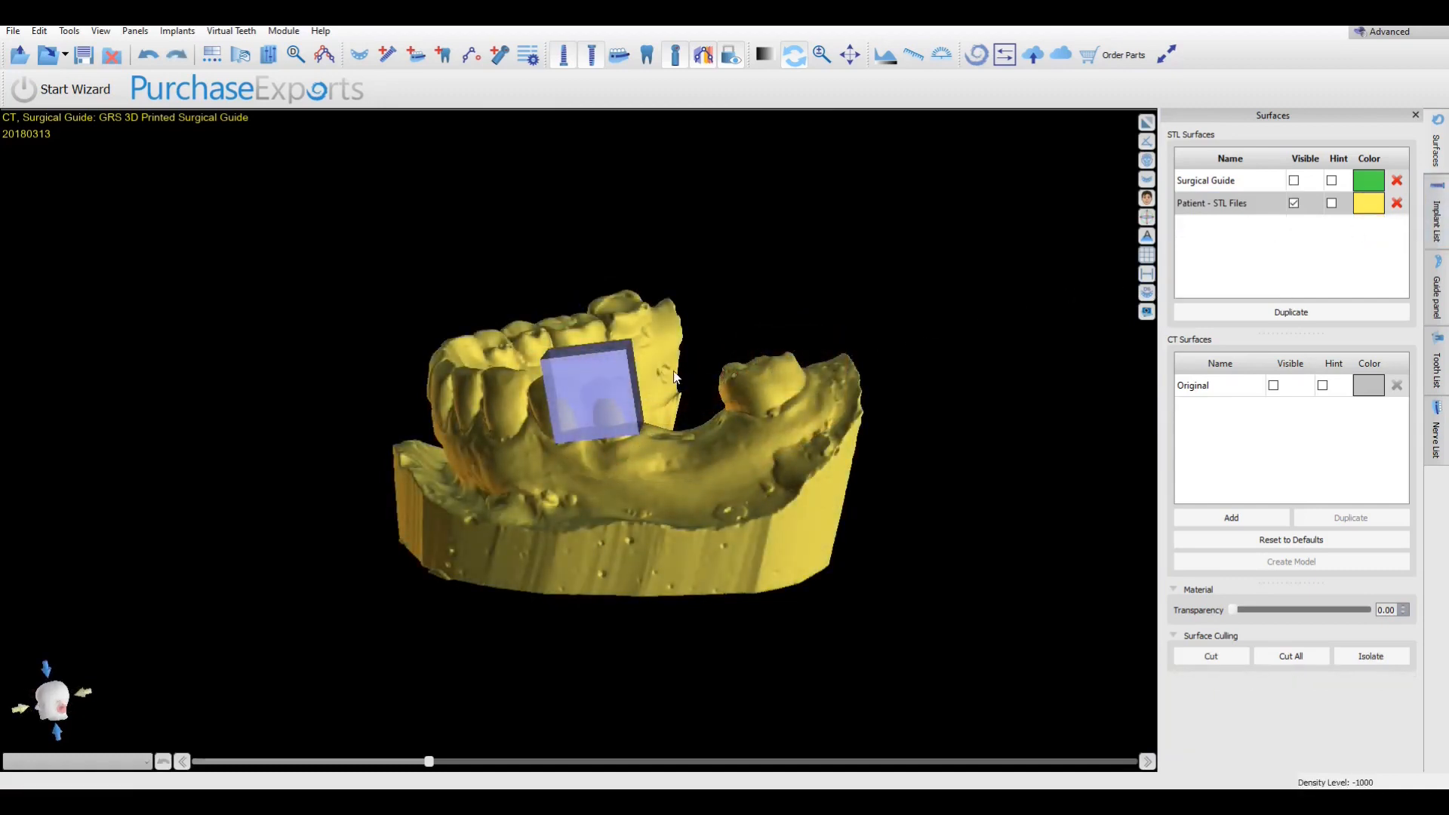
# Remove the window block and show the original Surgical Guide surface on the patient model
pyautogui.click(602, 392)
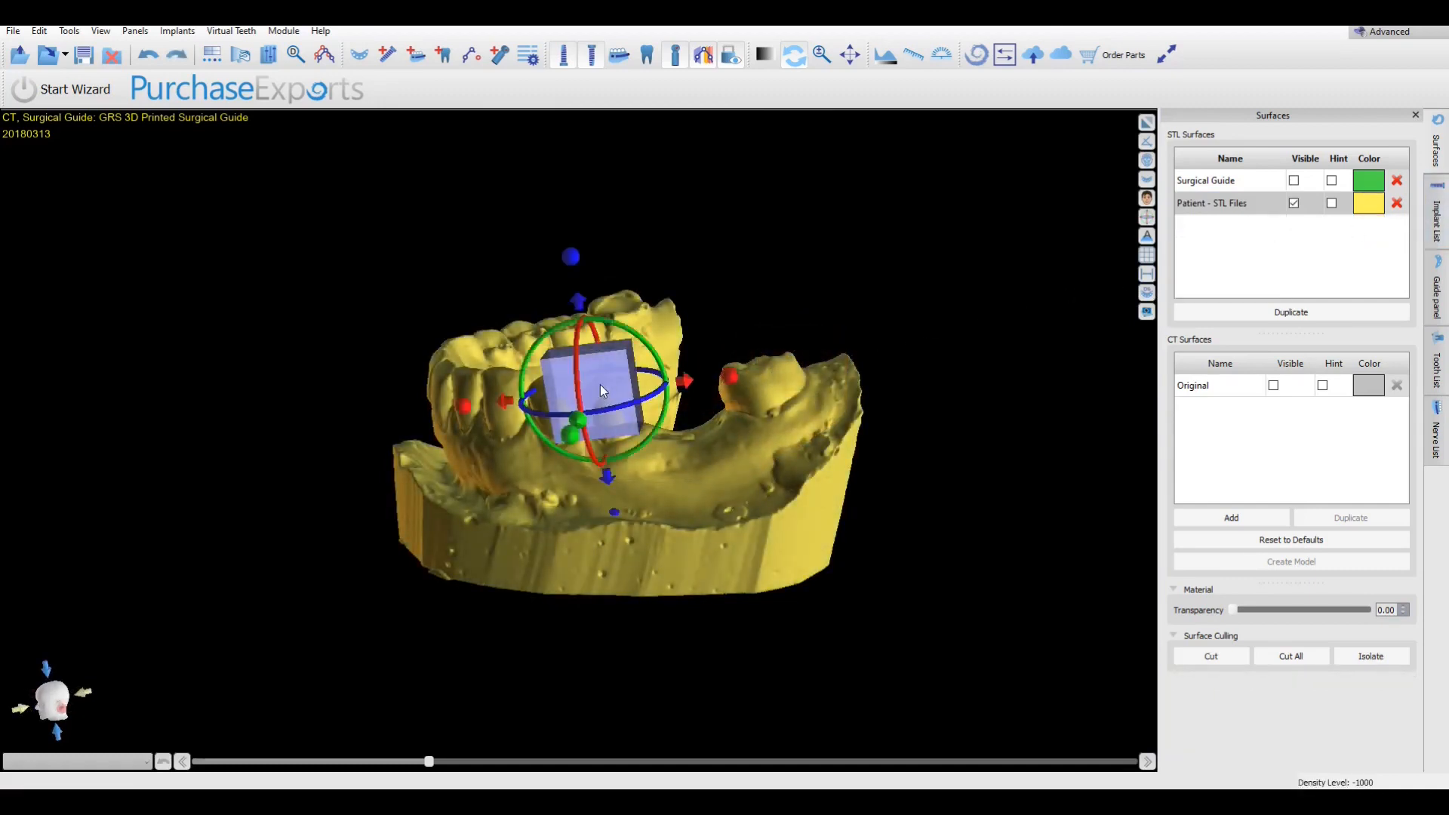
pyautogui.rightClick(603, 390)
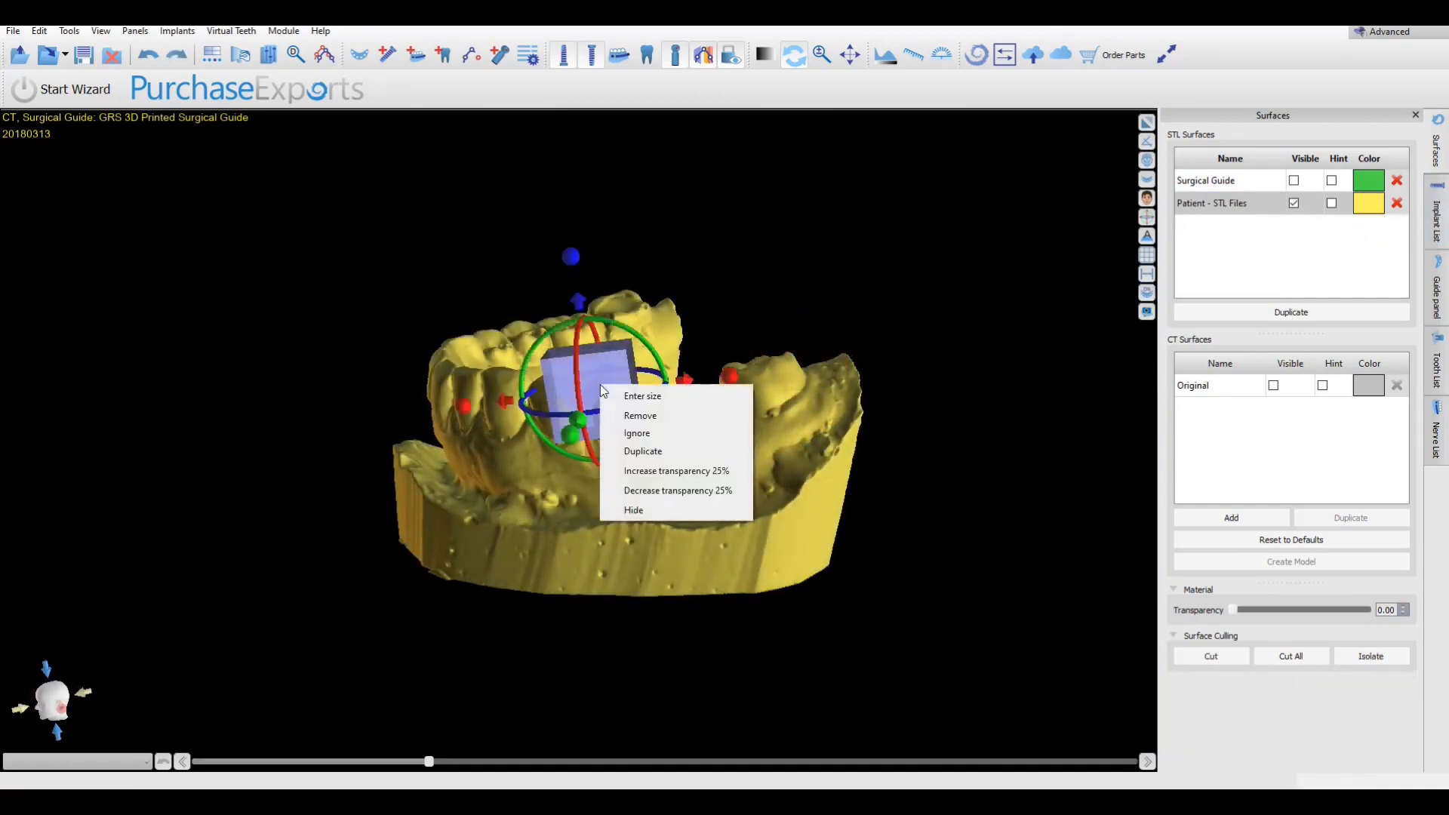
pyautogui.click(627, 415)
pyautogui.click(1293, 182)
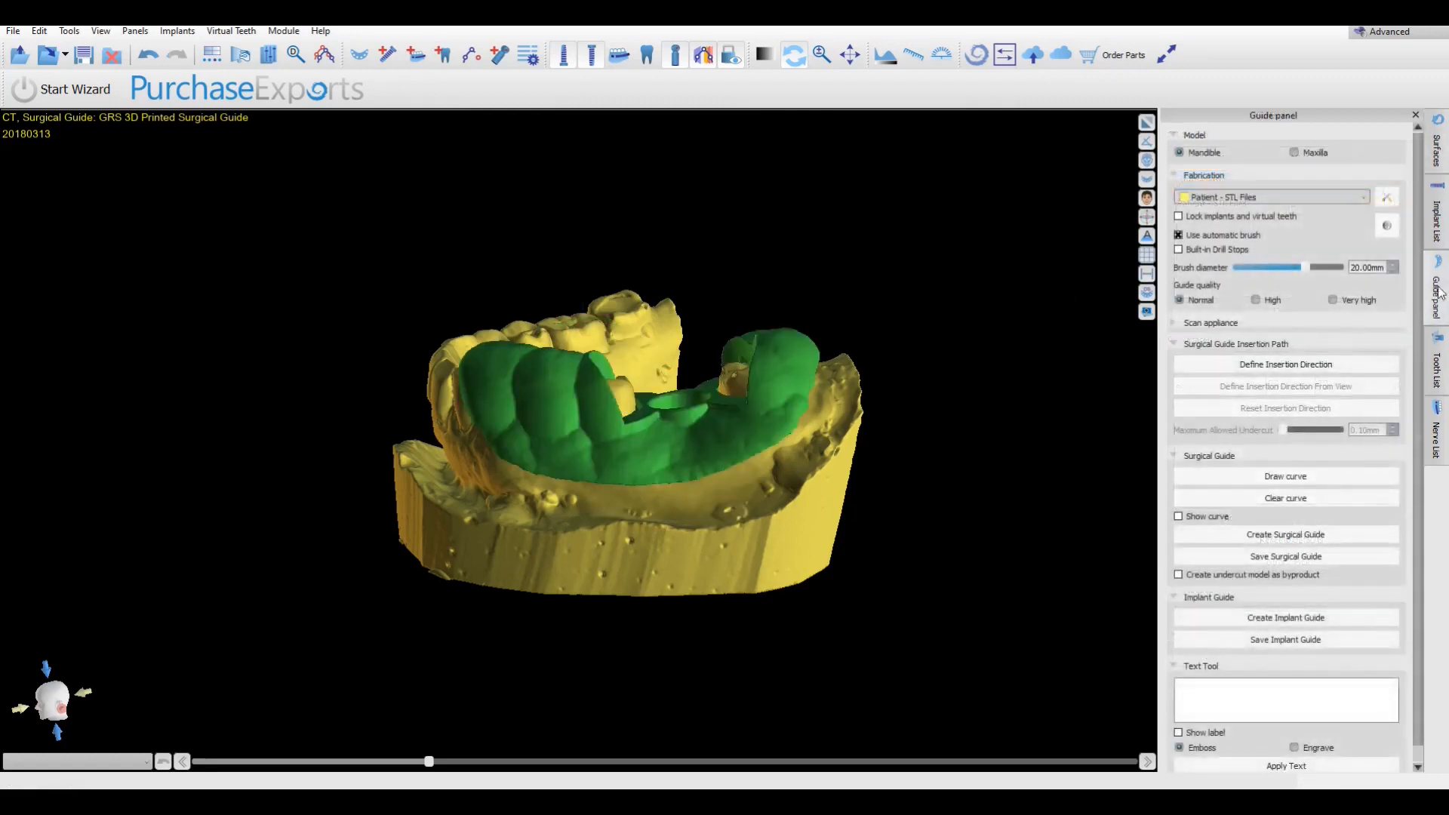
# Open the STL save dialog for the surgical guide and close it without saving
pyautogui.click(1284, 557)
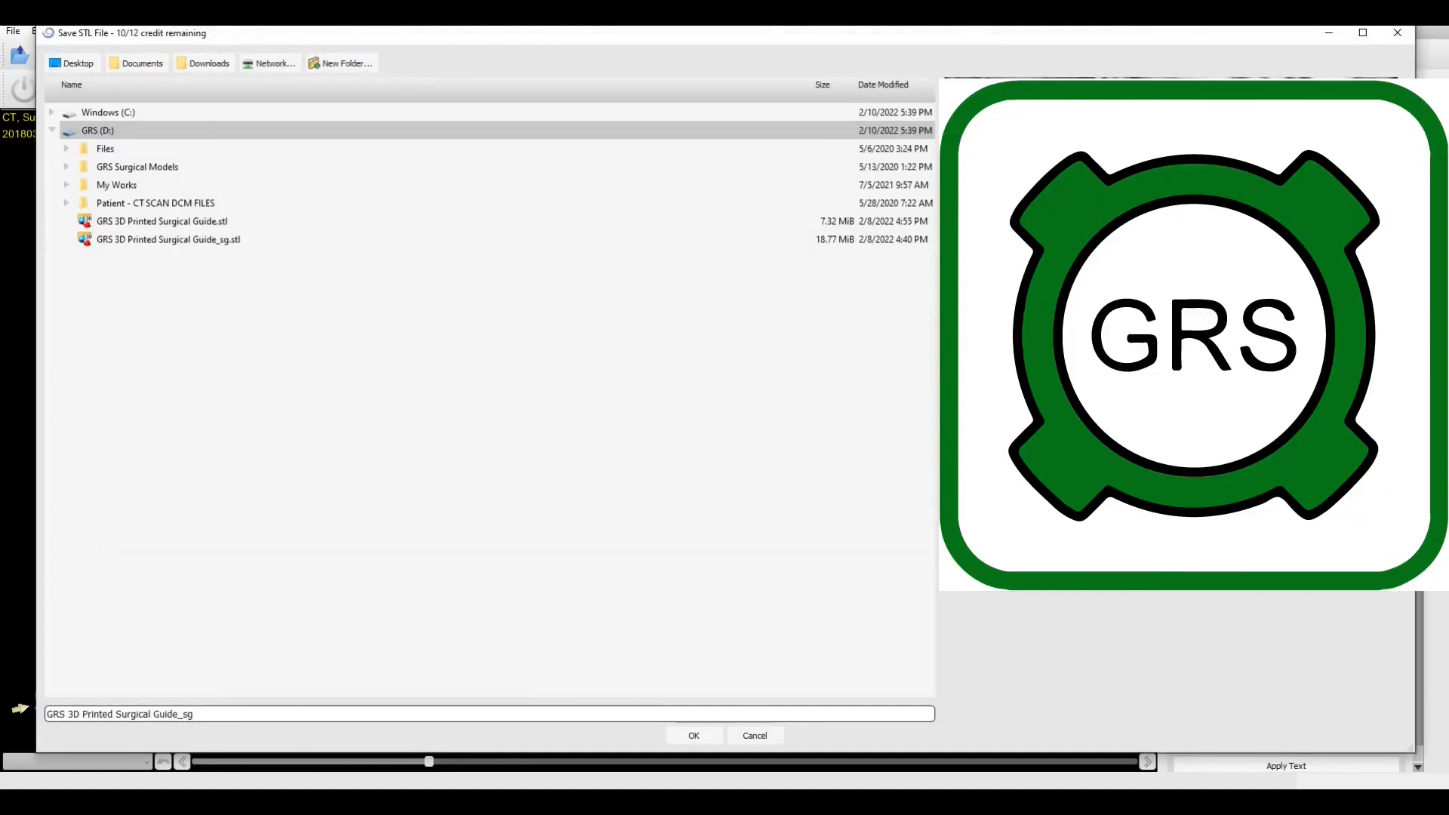
pyautogui.click(1399, 35)
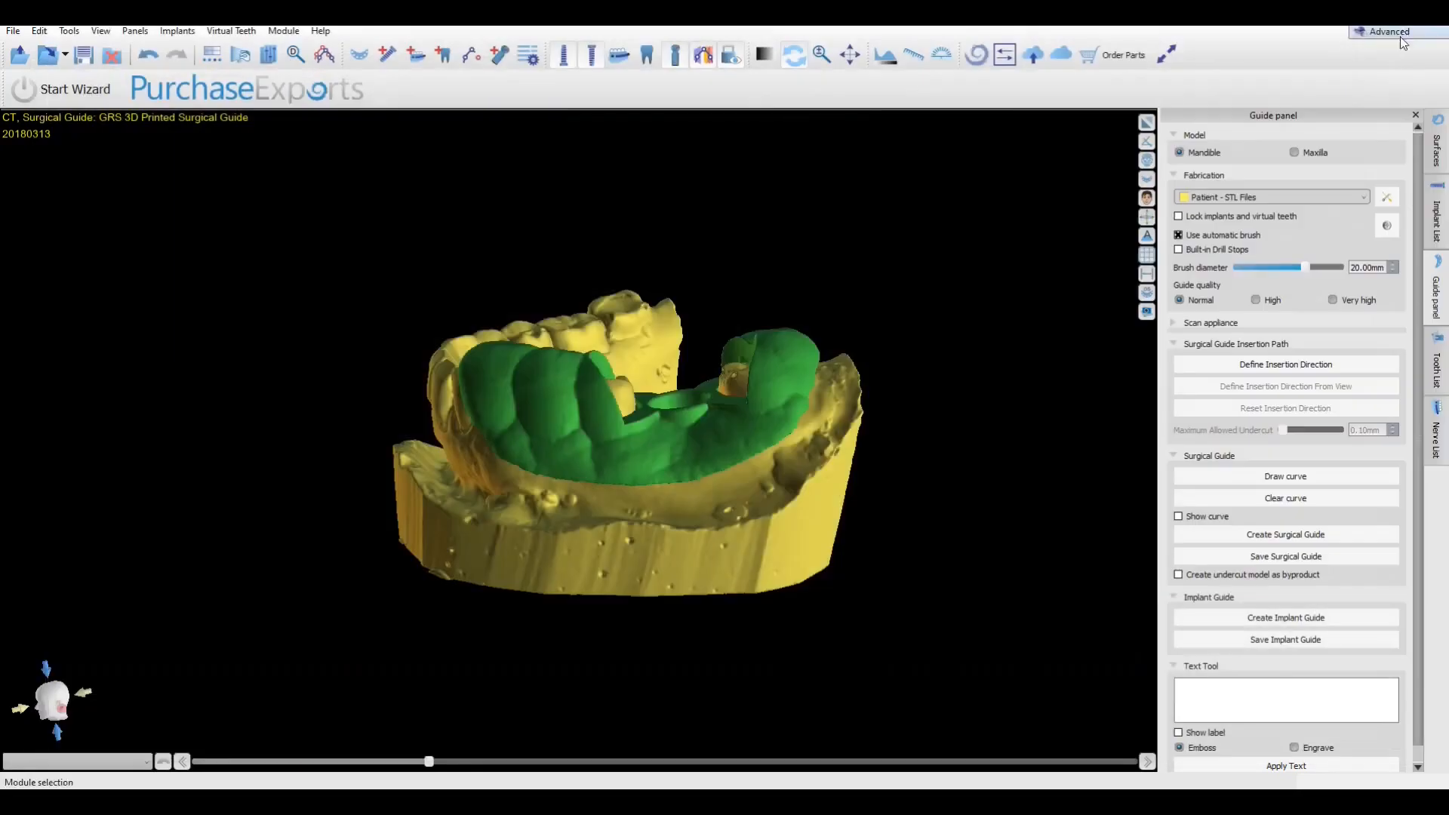